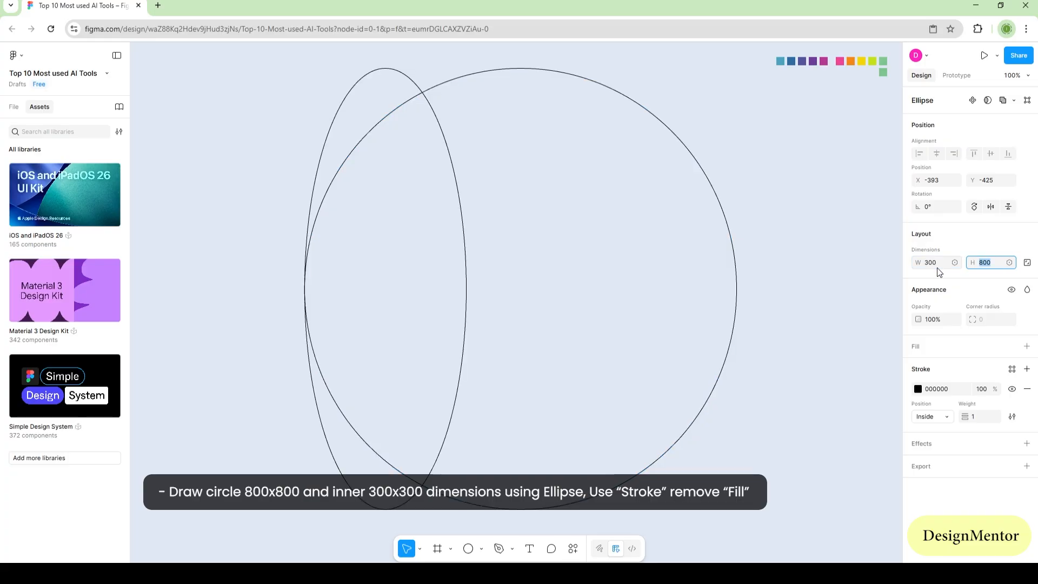
# Step: Set the small ellipse's height to 300 and centre the circle inside the 800 × 800 circle
pyautogui.write('300')
pyautogui.press('Return')
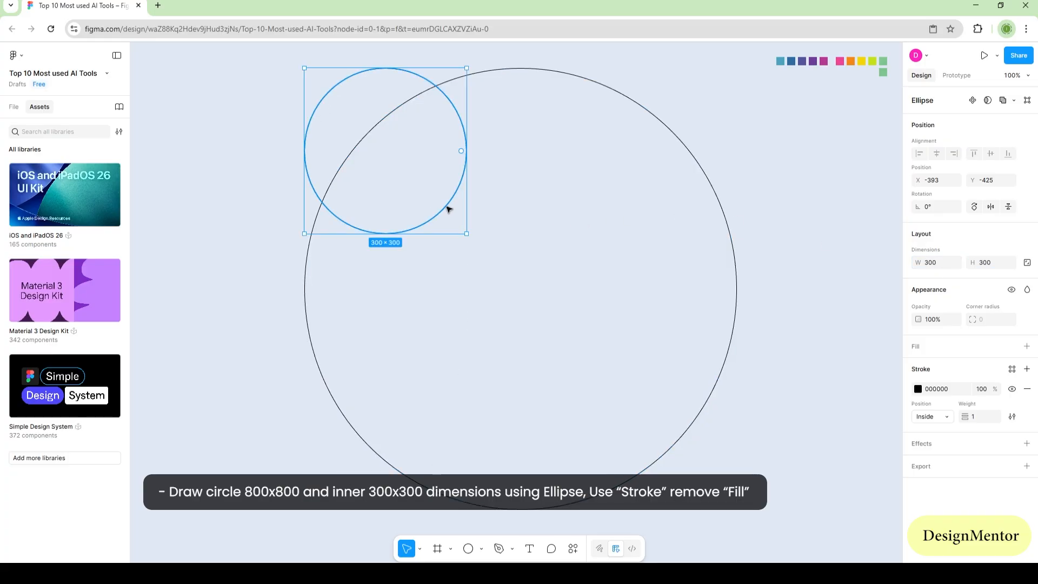
pyautogui.moveTo(448, 208); pyautogui.dragTo(582, 343)
pyautogui.click(839, 327)
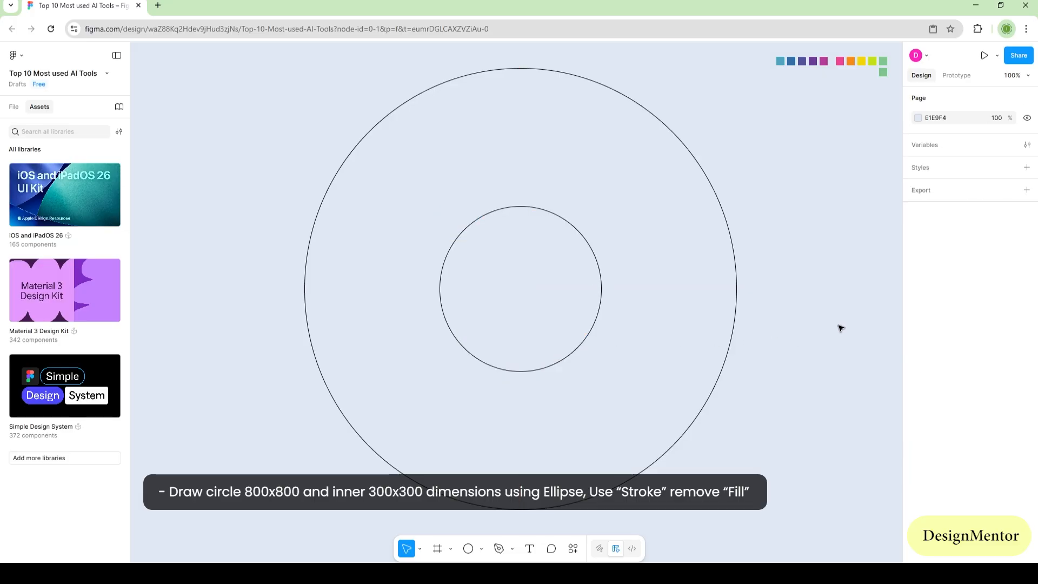
# Step: Draw a vertical line about 328 long across the upper part of the ring, centred horizontally on the circles
pyautogui.click(482, 550)
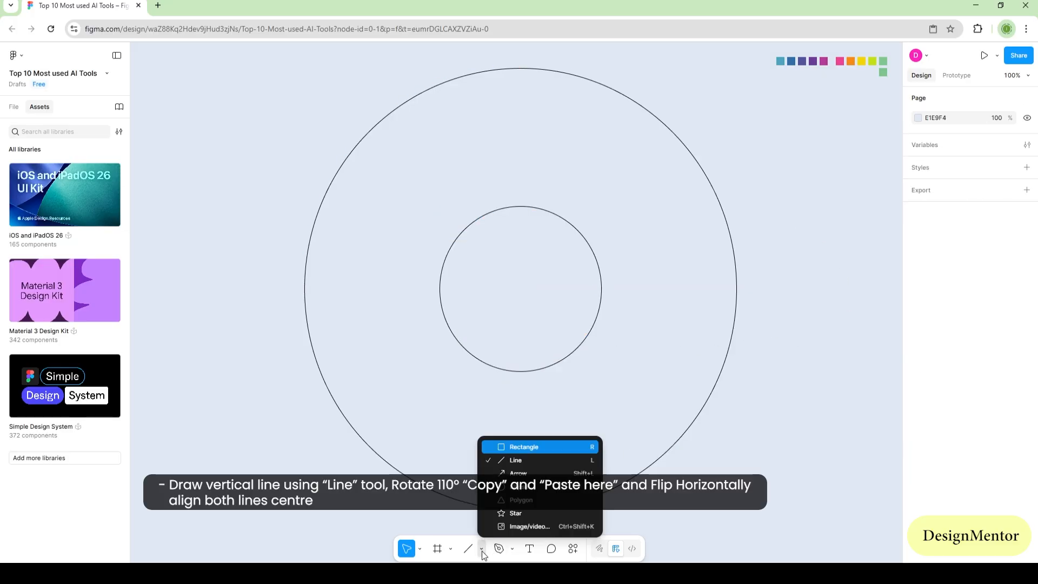
pyautogui.click(512, 462)
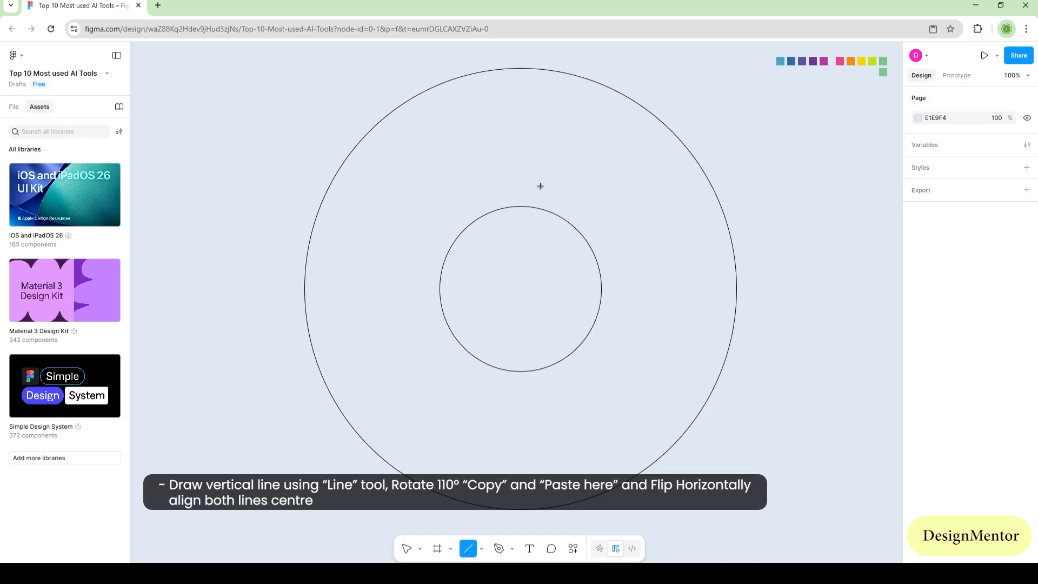
pyautogui.moveTo(528, 57); pyautogui.dragTo(528, 238)
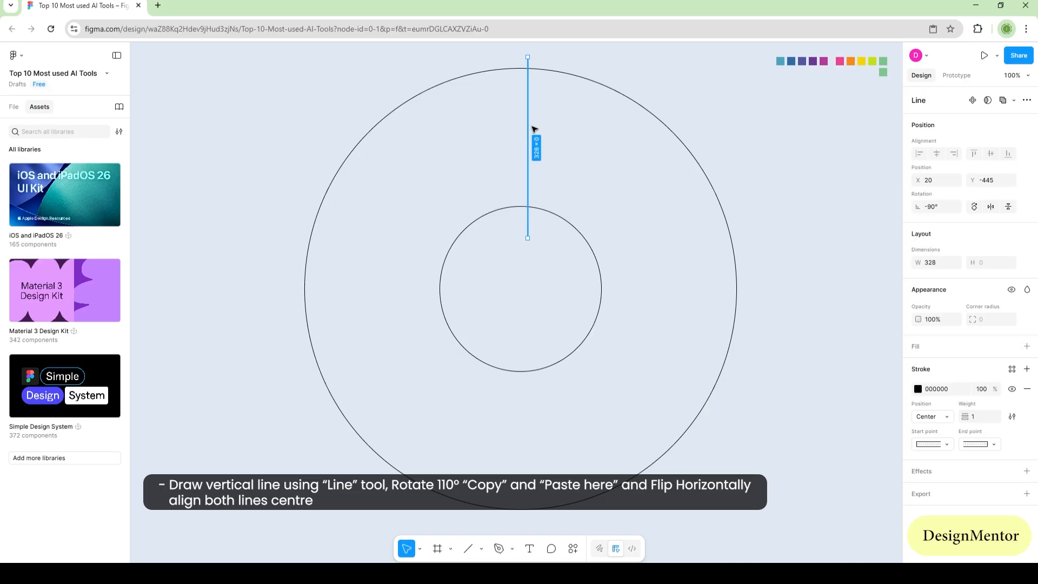
pyautogui.moveTo(530, 131); pyautogui.dragTo(523, 132)
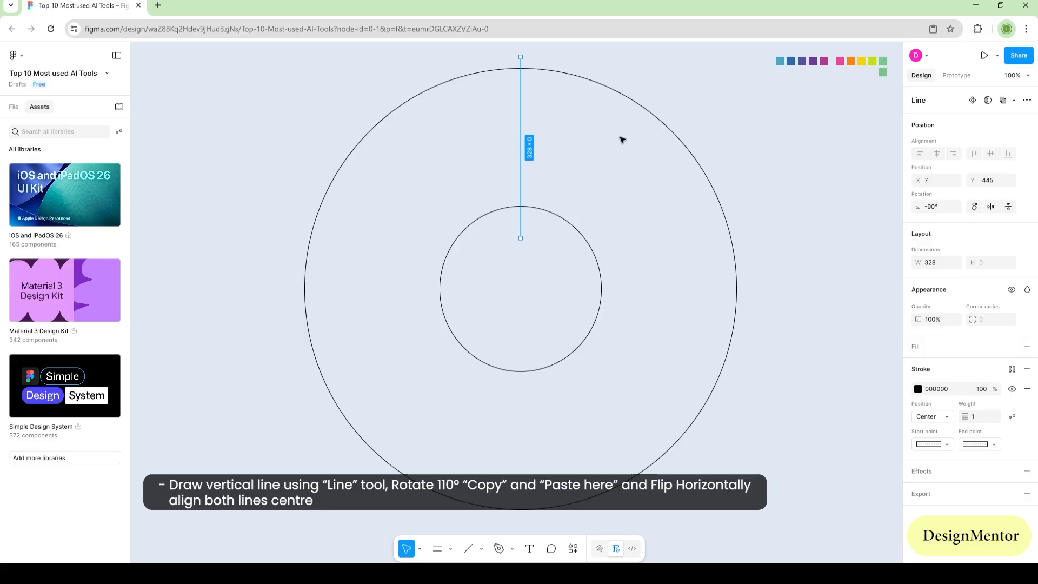
# Step: Set the line's rotation to 110°
pyautogui.click(929, 207)
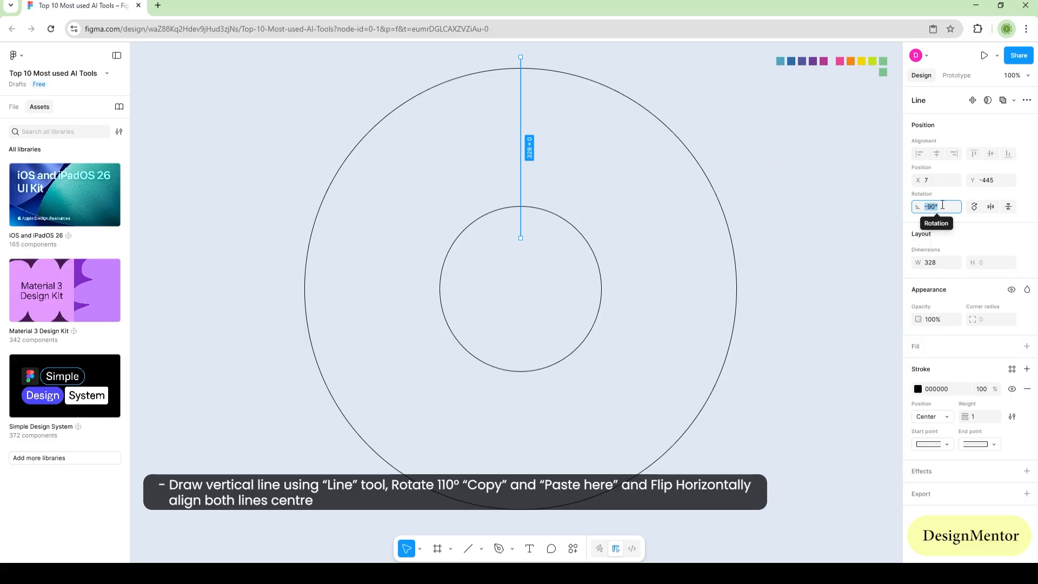
pyautogui.write('110')
pyautogui.press('Return')
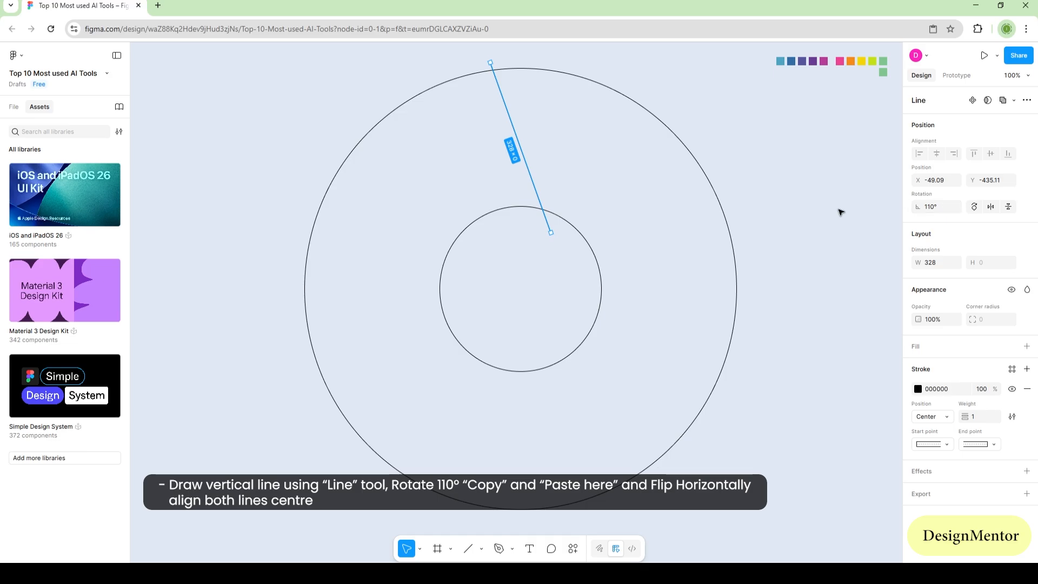
pyautogui.click(834, 212)
# Step: Copy the slanted line, paste it in the same place and flip the copy horizontally
pyautogui.click(531, 175)
pyautogui.rightClick(529, 176)
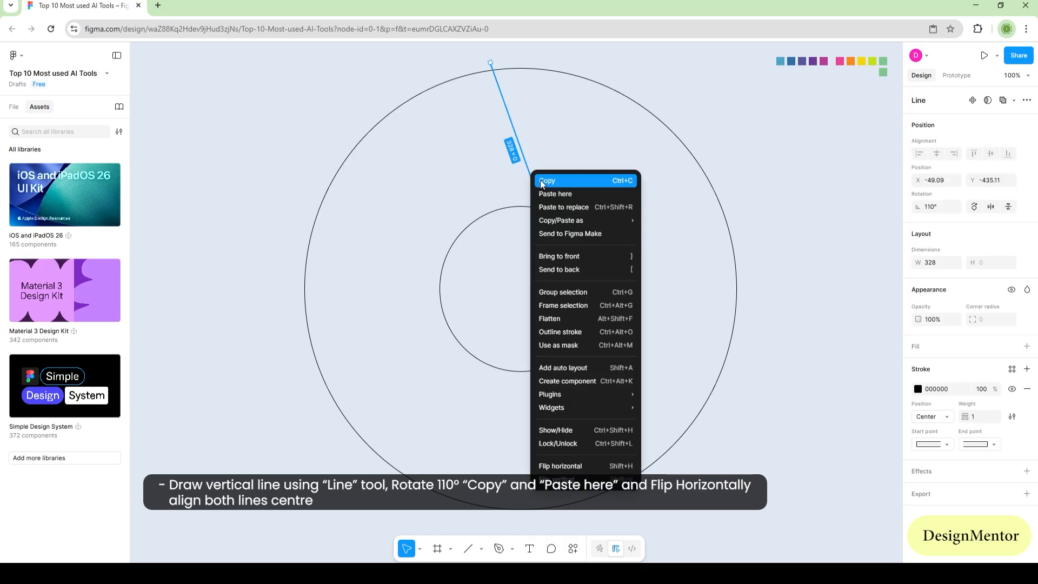
pyautogui.click(542, 182)
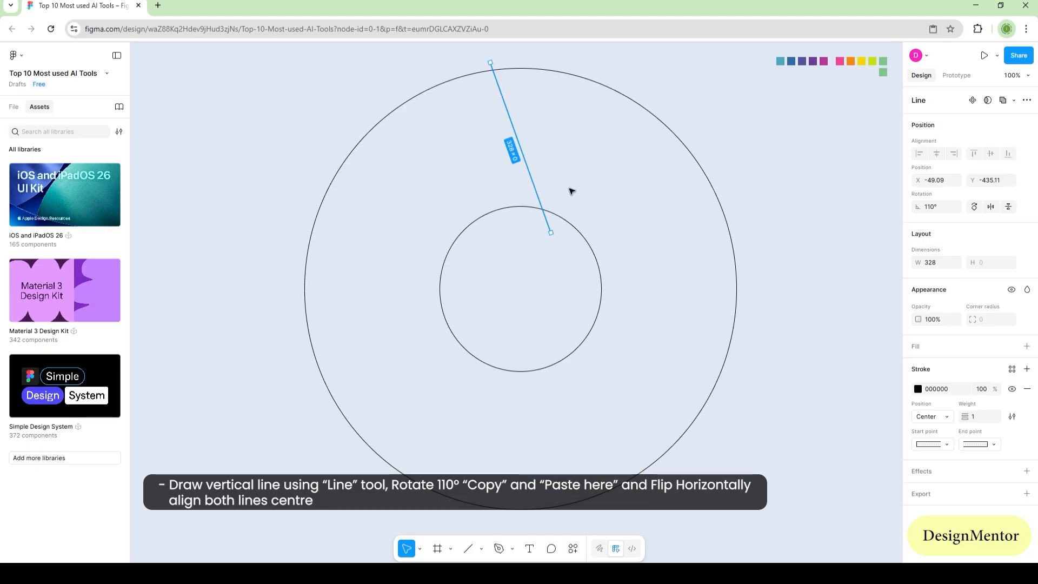
pyautogui.rightClick(535, 186)
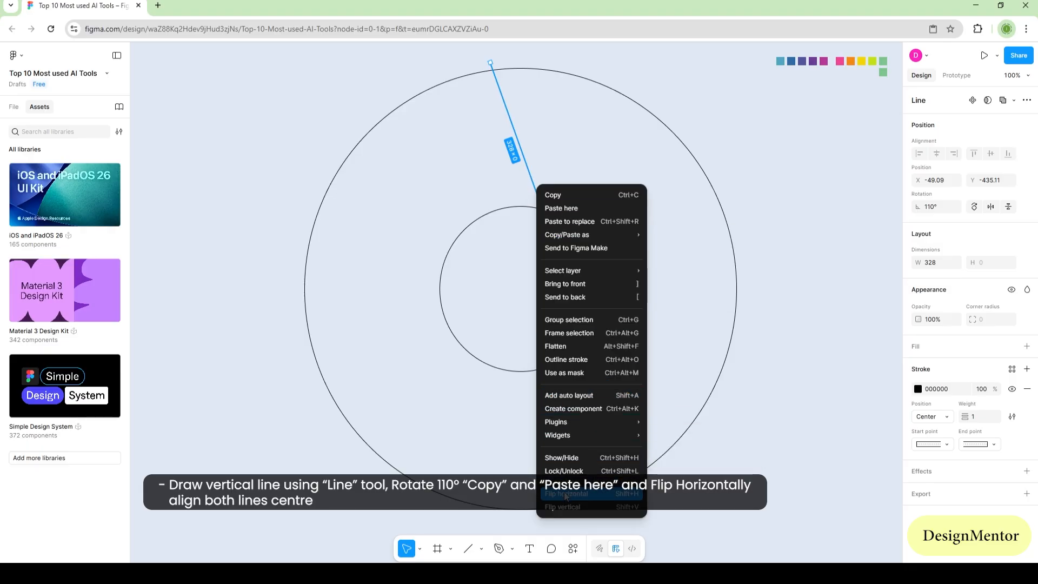
pyautogui.click(581, 493)
# Step: Move the flipped line right until it is clear of the original line, to about X 120.91
pyautogui.hotkey('shift', 'Right')
pyautogui.hotkey('shift', 'Right')
pyautogui.hotkey('shift', 'Right')
pyautogui.hotkey('shift', 'Right')
pyautogui.hotkey('shift', 'Right')
pyautogui.hotkey('shift', 'Right')
pyautogui.hotkey('shift', 'Right')
pyautogui.hotkey('shift', 'Right')
pyautogui.hotkey('shift', 'Right')
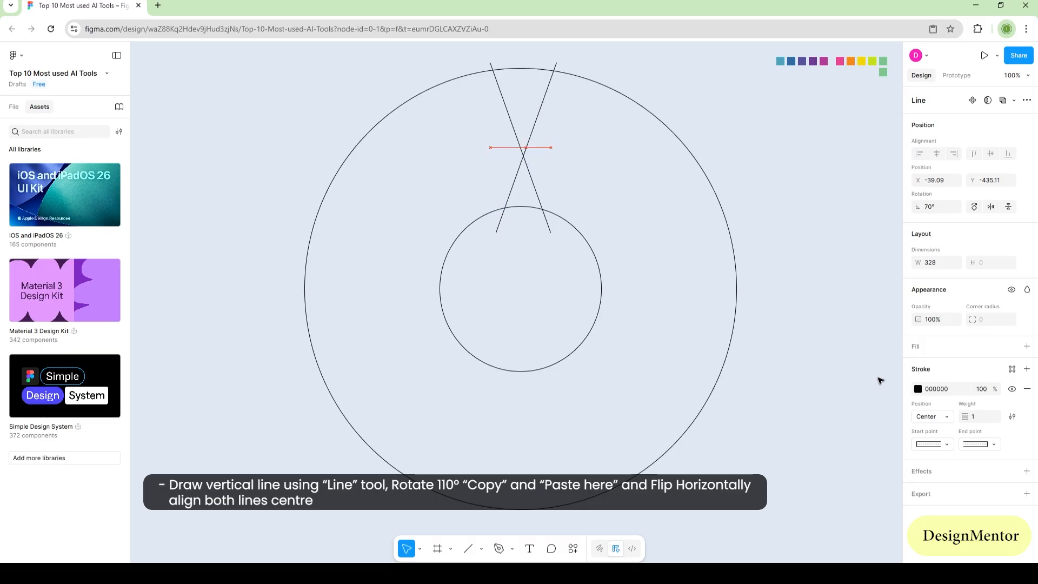
pyautogui.hotkey('shift', 'Right')
pyautogui.hotkey('shift', 'Right')
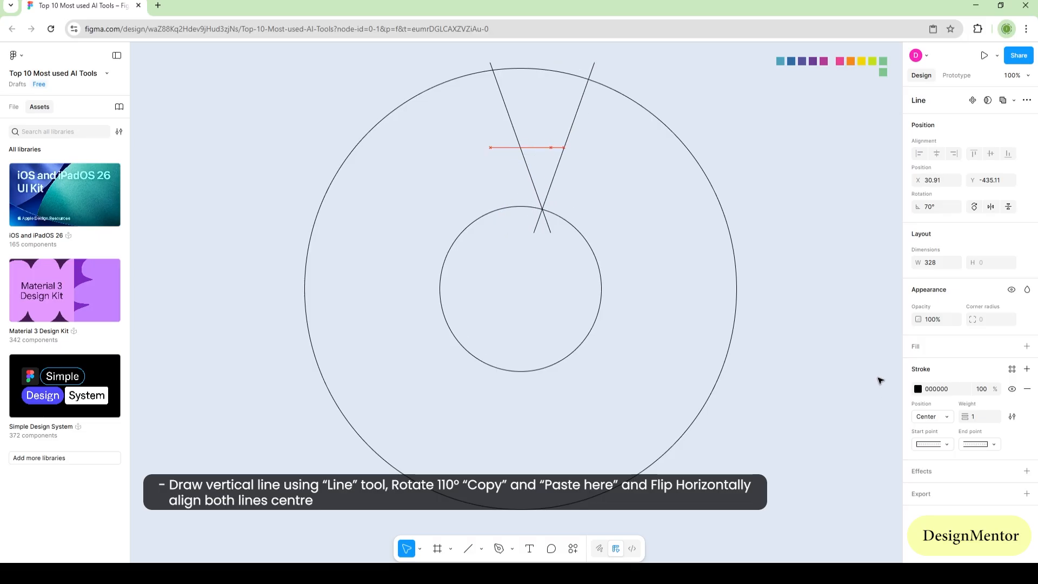
pyautogui.hotkey('shift', 'Right')
pyautogui.hotkey('shift', 'Right')
pyautogui.hotkey('shift', 'Right')
pyautogui.hotkey('shift', 'Right')
pyautogui.hotkey('shift', 'Right')
pyautogui.hotkey('shift', 'Right')
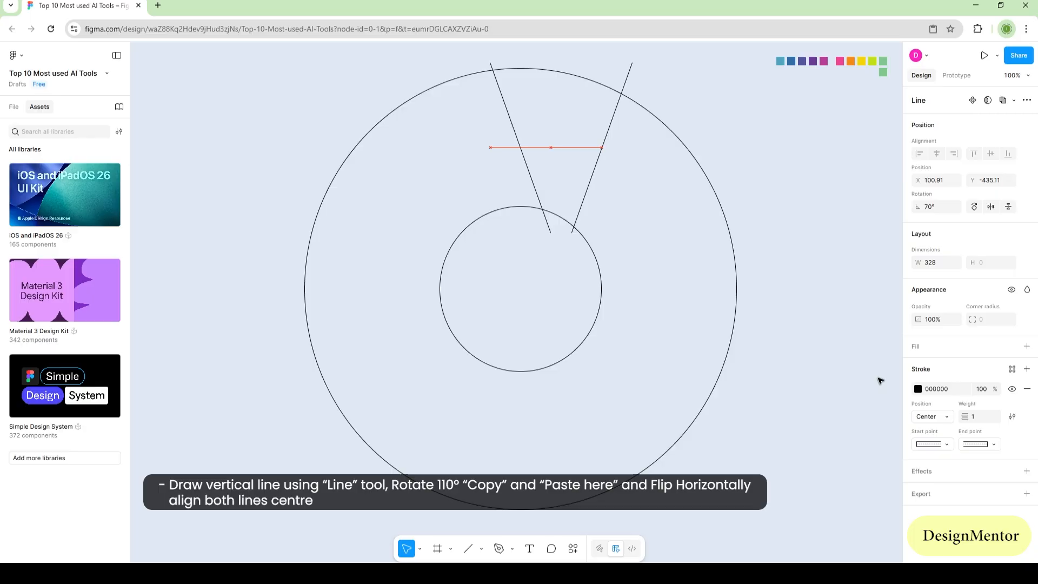
# Step: Select both slanted lines and shift them together to centre them symmetrically over the upper part of the circles
pyautogui.keyDown('shift'); pyautogui.click(526, 162); pyautogui.keyUp('shift')
pyautogui.hotkey('shift', 'Left')
pyautogui.hotkey('shift', 'Left')
pyautogui.hotkey('shift', 'Left')
pyautogui.hotkey('shift', 'Left')
pyautogui.hotkey('shift', 'Left')
pyautogui.hotkey('shift', 'Left')
pyautogui.hotkey('shift', 'Left')
pyautogui.hotkey('shift', 'Left')
pyautogui.hotkey('shift', 'Left')
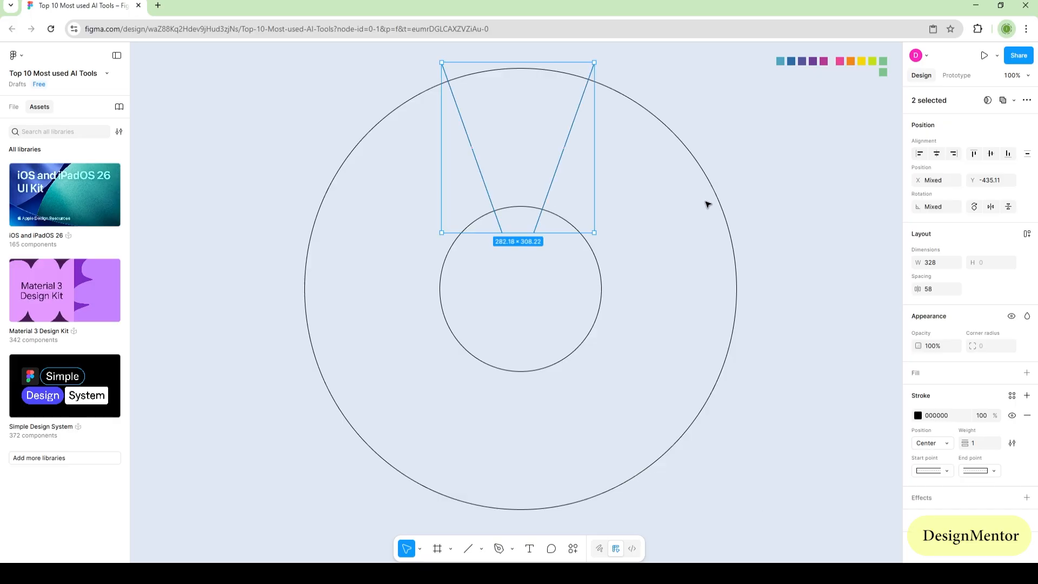
pyautogui.click(811, 298)
pyautogui.click(486, 180)
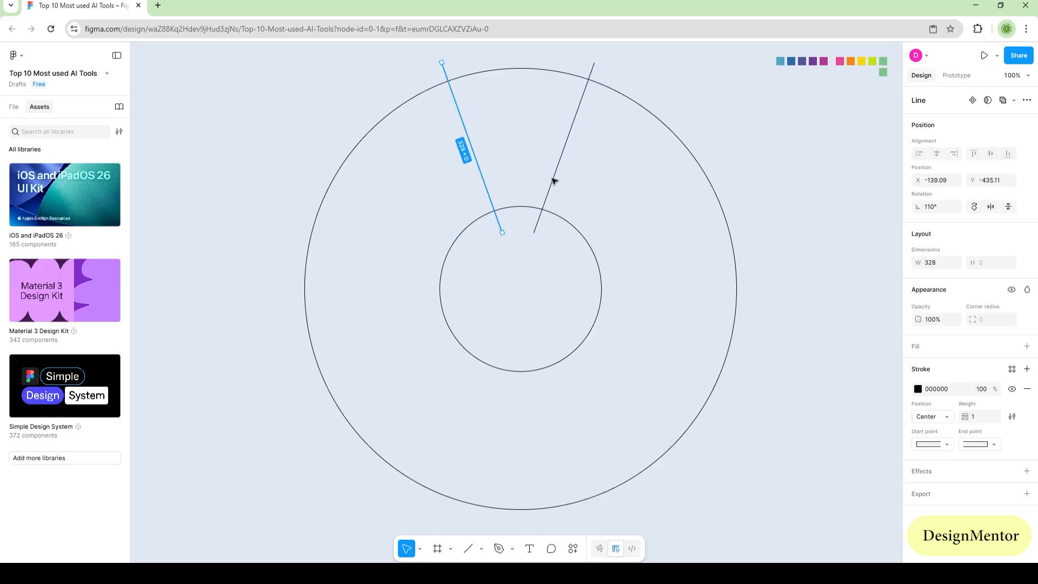
pyautogui.keyDown('shift'); pyautogui.click(556, 182); pyautogui.keyUp('shift')
pyautogui.click(779, 211)
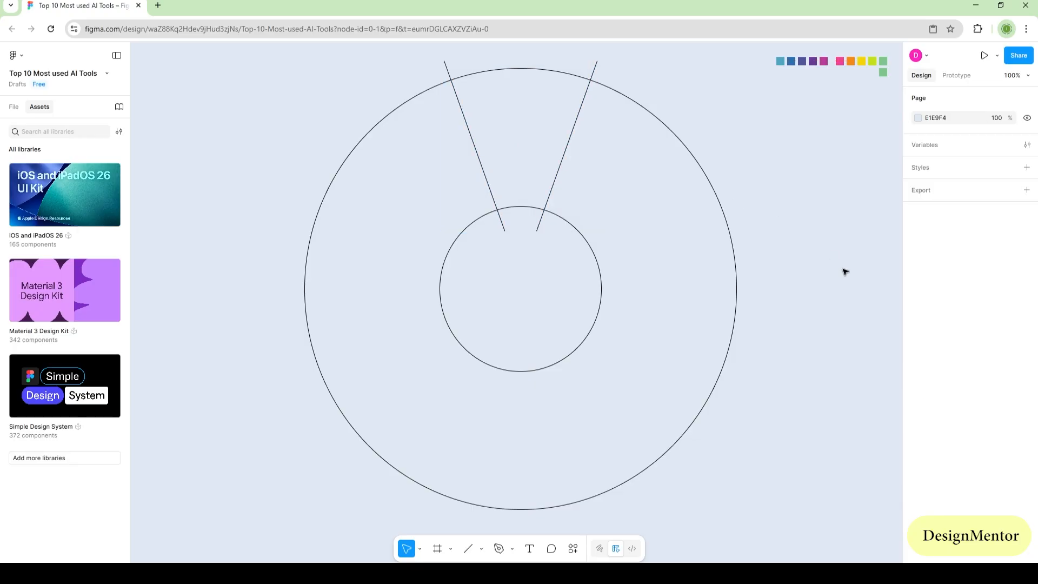
# Step: Duplicate the outer circle at 600 × 600 and place it above so its lower arc meets both line–circle intersections, at about X -290, Y -974
pyautogui.click(709, 400)
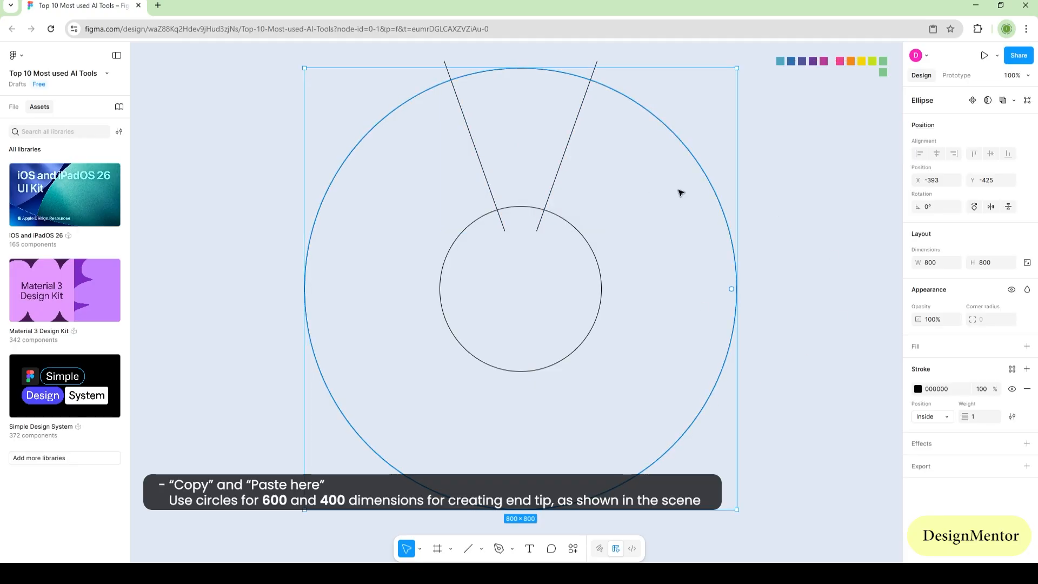
pyautogui.rightClick(697, 161)
pyautogui.click(719, 165)
pyautogui.press('Return')
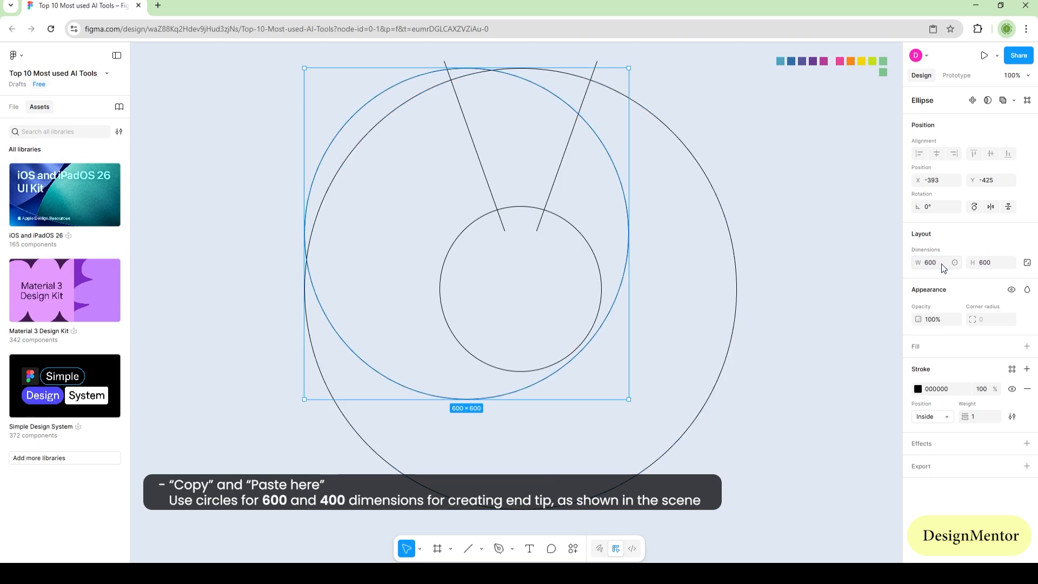
pyautogui.moveTo(420, 395); pyautogui.dragTo(473, 90)
pyautogui.press('Up')
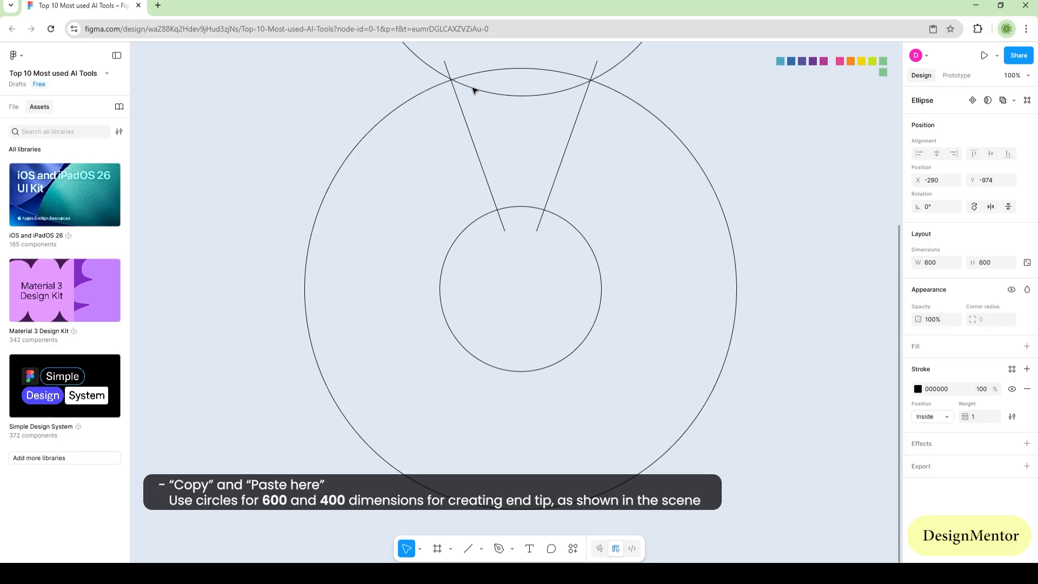
# Step: Duplicate the 600 circle in place and set the copy's size to 400 × 400
pyautogui.click(711, 86)
pyautogui.click(570, 89)
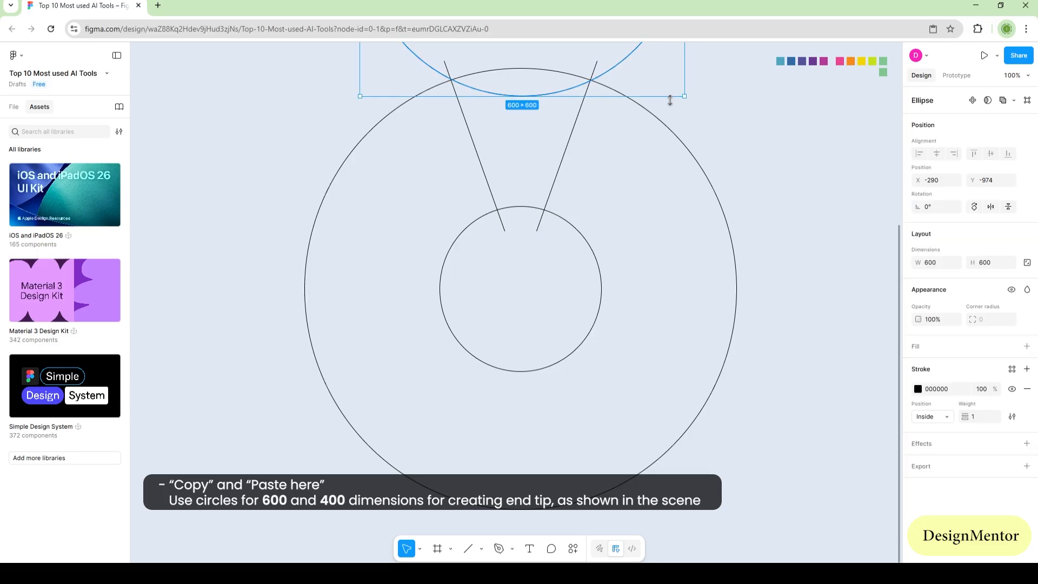
pyautogui.write('400')
pyautogui.press('Tab')
pyautogui.write('400')
pyautogui.press('Return')
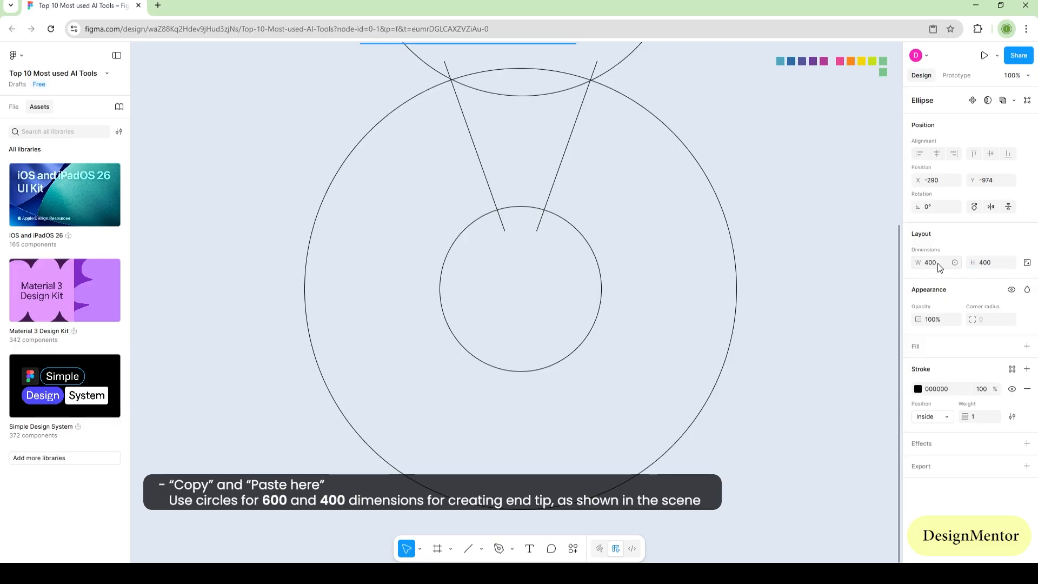
# Step: Position the 400 circle at about X -192, Y -755 so its lower arc also passes through both line–circle intersections
pyautogui.hotkey('shift', 'Down')
pyautogui.hotkey('shift', 'Down')
pyautogui.hotkey('shift', 'Down')
pyautogui.hotkey('shift', 'Down')
pyautogui.hotkey('shift', 'Down')
pyautogui.hotkey('shift', 'Down')
pyautogui.hotkey('shift', 'Down')
pyautogui.hotkey('shift', 'Down')
pyautogui.hotkey('shift', 'Down')
pyautogui.hotkey('shift', 'Down')
pyautogui.hotkey('shift', 'Down')
pyautogui.hotkey('shift', 'Down')
pyautogui.hotkey('shift', 'Down')
pyautogui.hotkey('shift', 'Down')
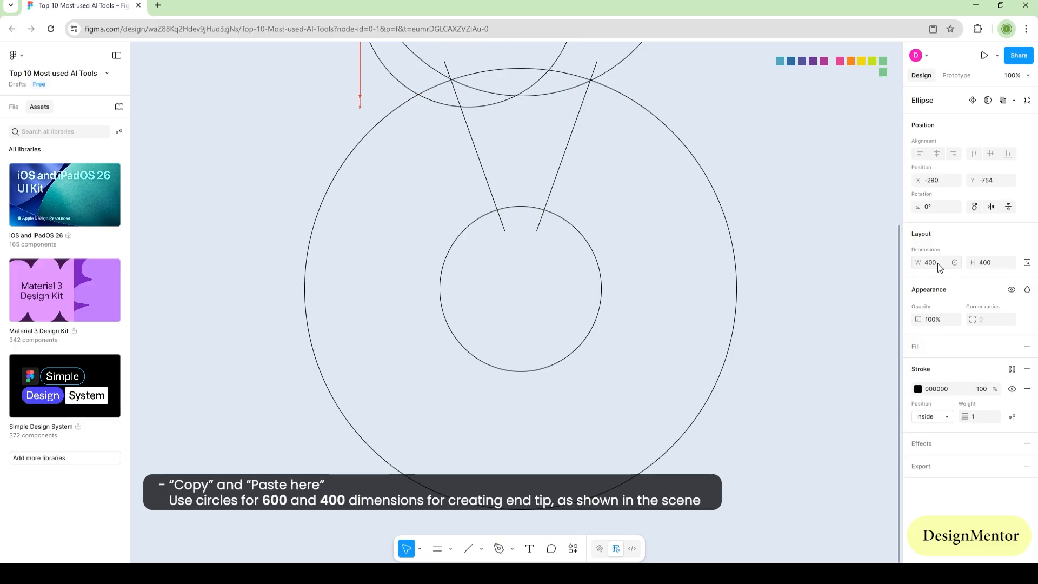
pyautogui.hotkey('shift', 'Right')
pyautogui.hotkey('shift', 'Right')
pyautogui.hotkey('shift', 'Right')
pyautogui.hotkey('shift', 'Right')
pyautogui.hotkey('shift', 'Right')
pyautogui.hotkey('shift', 'Right')
pyautogui.hotkey('shift', 'Right')
pyautogui.hotkey('shift', 'Right')
pyautogui.hotkey('shift', 'Right')
pyautogui.hotkey('shift', 'Right')
pyautogui.press('Up')
pyautogui.press('Up')
pyautogui.press('Up')
pyautogui.press('Up')
pyautogui.press('Up')
pyautogui.press('Up')
pyautogui.press('Up')
pyautogui.press('Up')
pyautogui.press('Up')
pyautogui.press('Up')
pyautogui.press('Up')
pyautogui.press('Up')
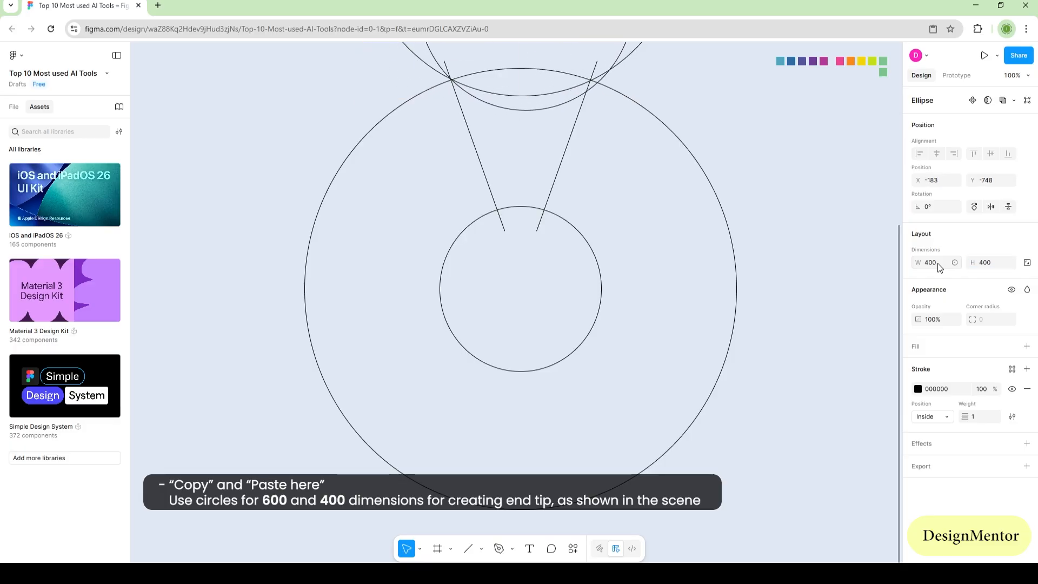
pyautogui.press('Right')
pyautogui.press('Right')
pyautogui.press('Right')
pyautogui.press('Left')
pyautogui.press('Left')
pyautogui.press('Left')
pyautogui.press('Left')
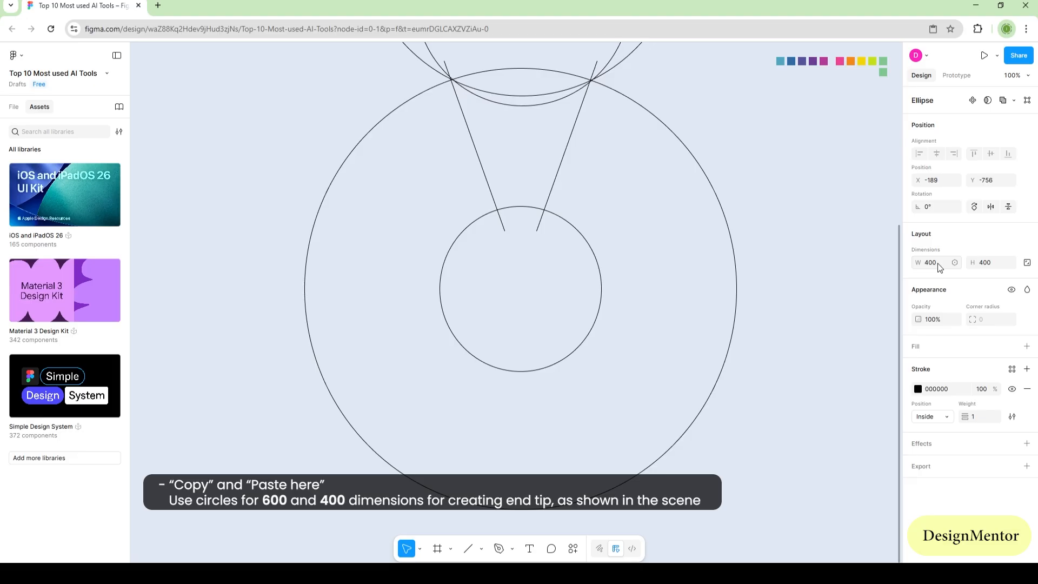
pyautogui.press('Down')
pyautogui.press('Down')
pyautogui.press('Left')
pyautogui.press('Up')
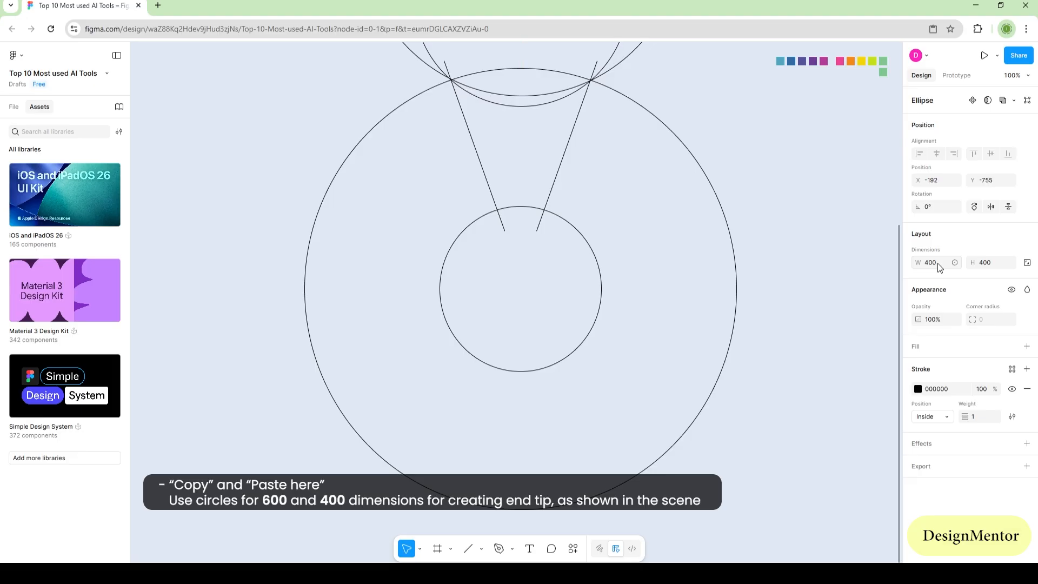
# Step: Select all circles and lines, and use Shape Builder to remove the ring and inner circle areas outside the wedge
pyautogui.click(836, 320)
pyautogui.moveTo(361, 58); pyautogui.dragTo(732, 258)
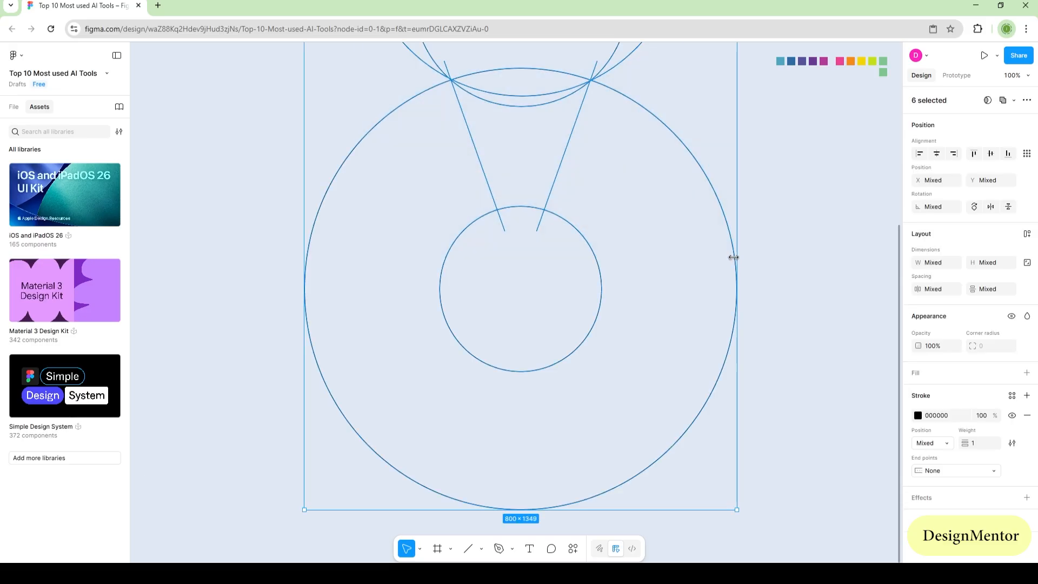
pyautogui.click(600, 548)
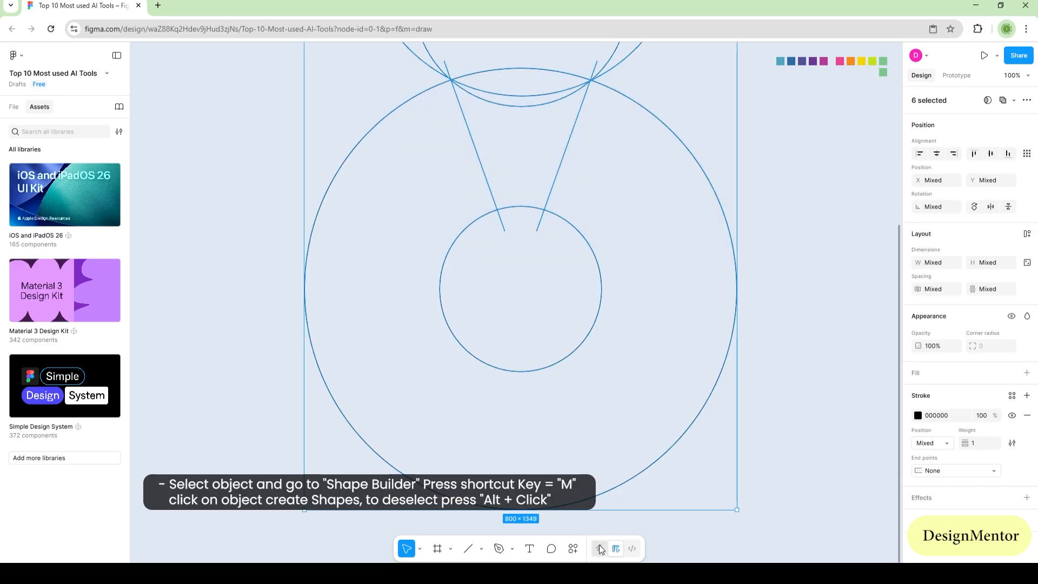
pyautogui.press('m')
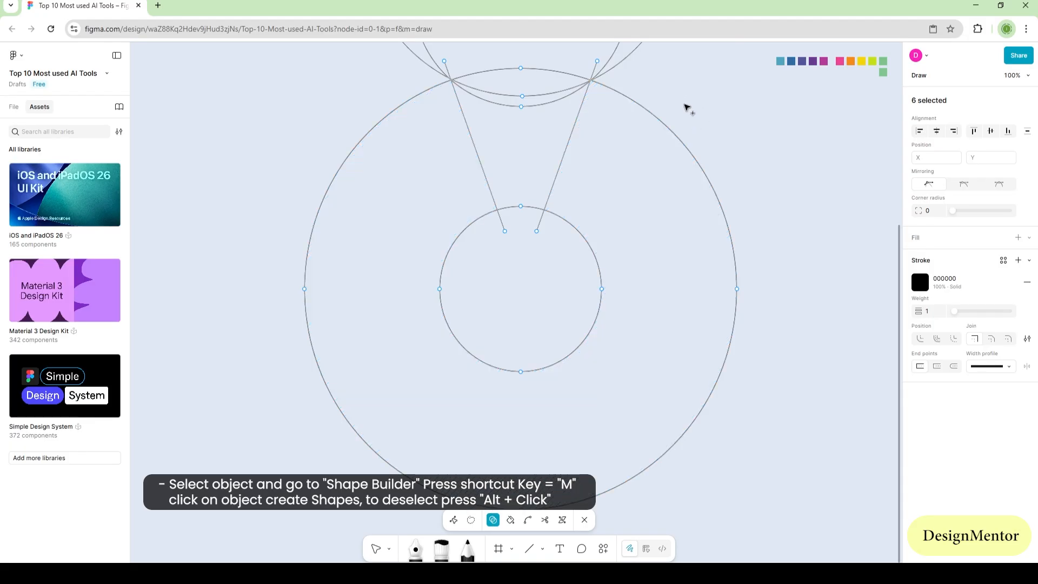
pyautogui.moveTo(685, 103)
pyautogui.mouseDown()
pyautogui.moveTo(609, 259)
pyautogui.moveTo(565, 295)
pyautogui.mouseUp()
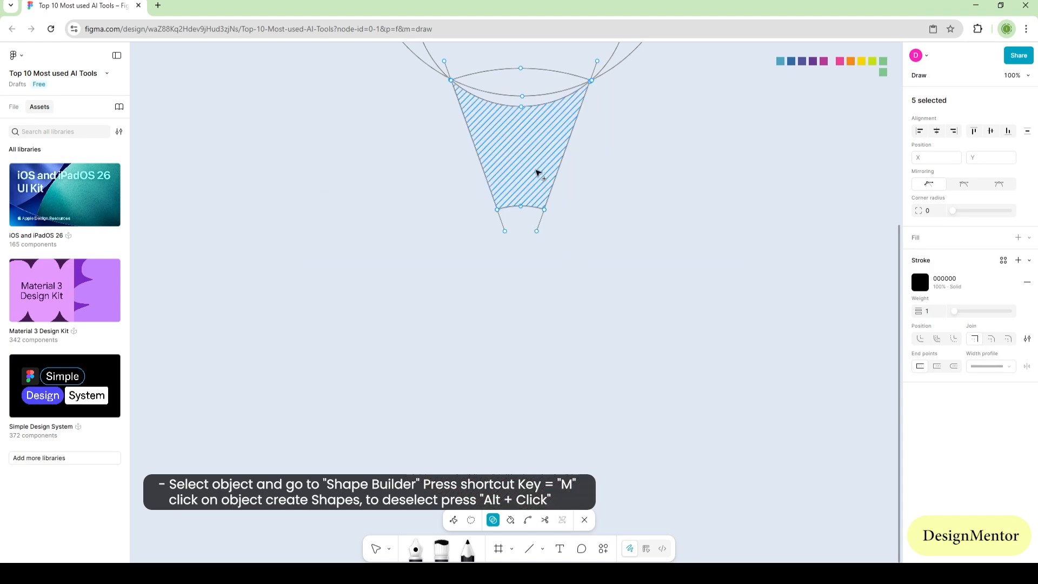
# Step: Create a separate crescent shape between the two lower arcs with Shape Builder and remove the remaining upper circle parts
pyautogui.click(519, 106)
pyautogui.moveTo(409, 70)
pyautogui.mouseDown()
pyautogui.moveTo(482, 52)
pyautogui.moveTo(634, 95)
pyautogui.mouseUp()
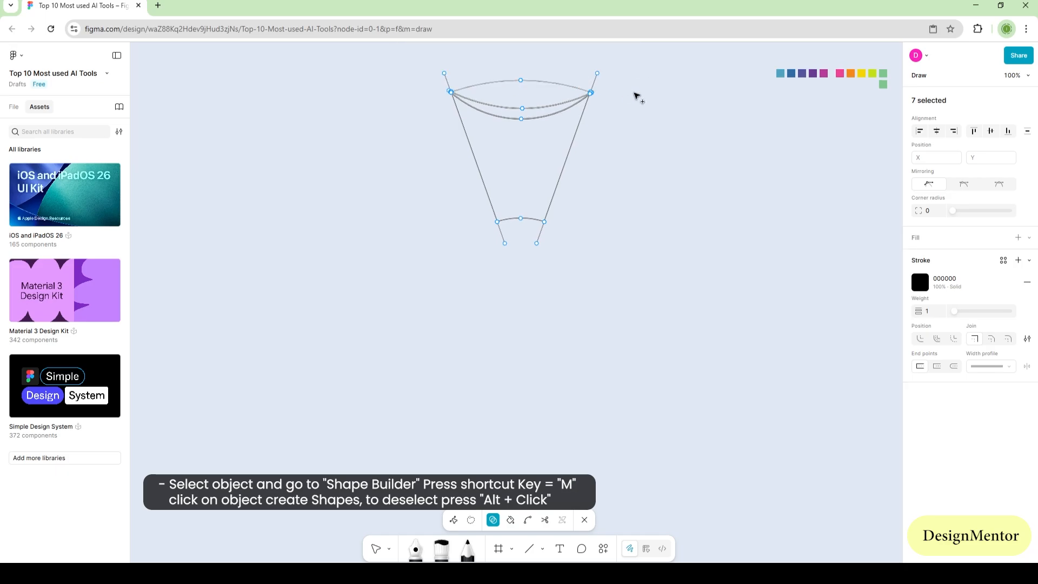
pyautogui.press('Escape')
pyautogui.press('Escape')
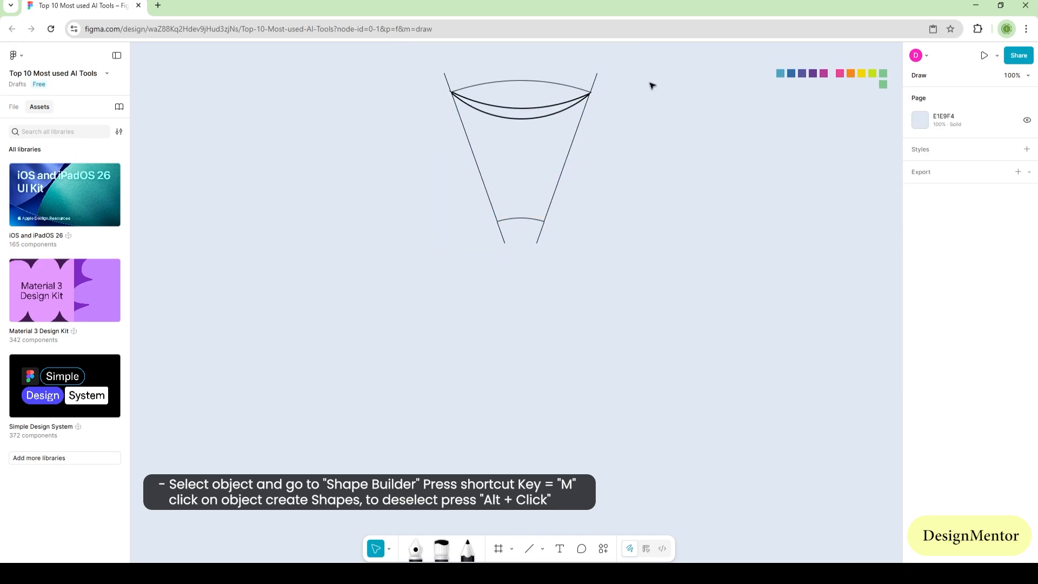
# Step: Reselect all the wedge pieces and use Shape Builder to remove the cap region above the crescent
pyautogui.click(492, 115)
pyautogui.moveTo(391, 60); pyautogui.dragTo(655, 241)
pyautogui.press('m')
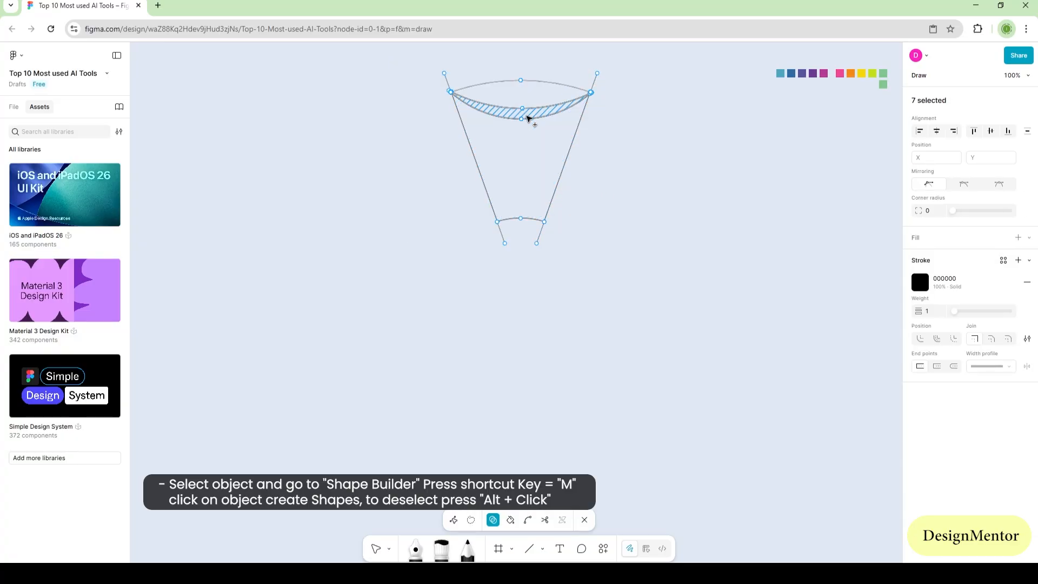
pyautogui.keyDown('alt'); pyautogui.click(517, 89); pyautogui.keyUp('alt')
pyautogui.press('Escape')
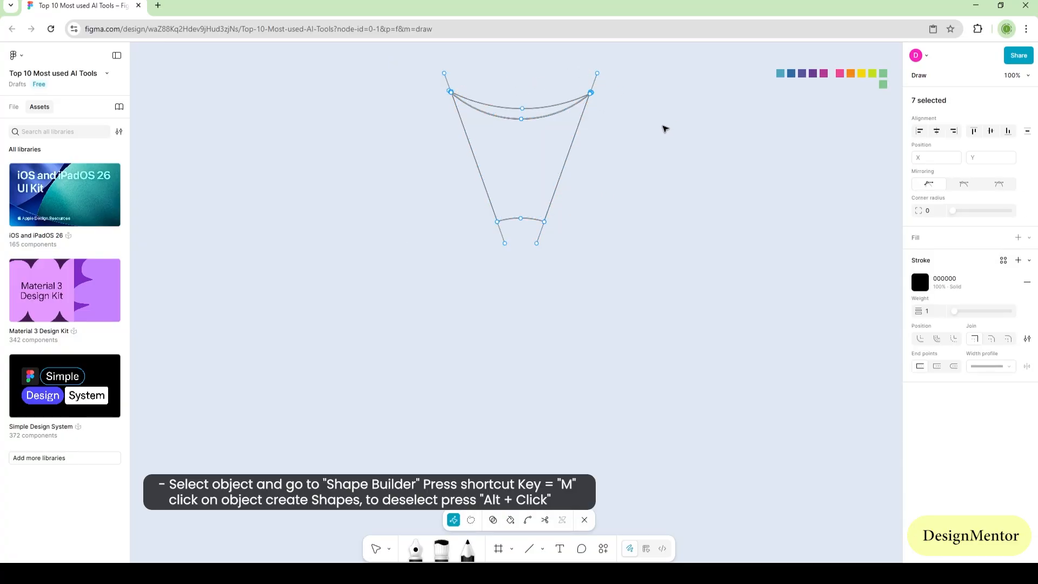
pyautogui.press('Escape')
pyautogui.press('Escape')
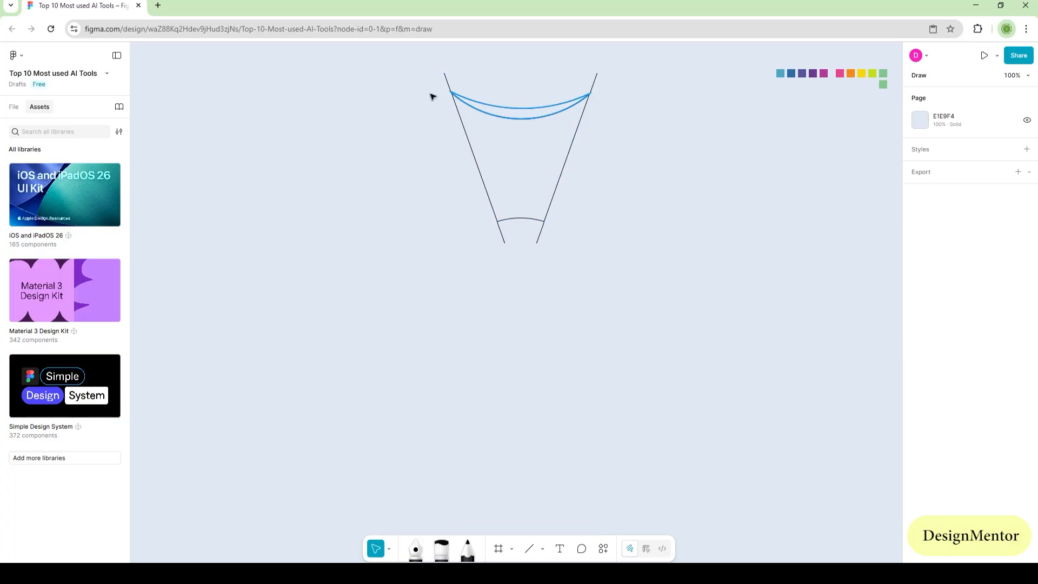
# Step: Give all wedge pieces a D9D9D9 fill and remove their black stroke
pyautogui.moveTo(409, 67); pyautogui.dragTo(596, 220)
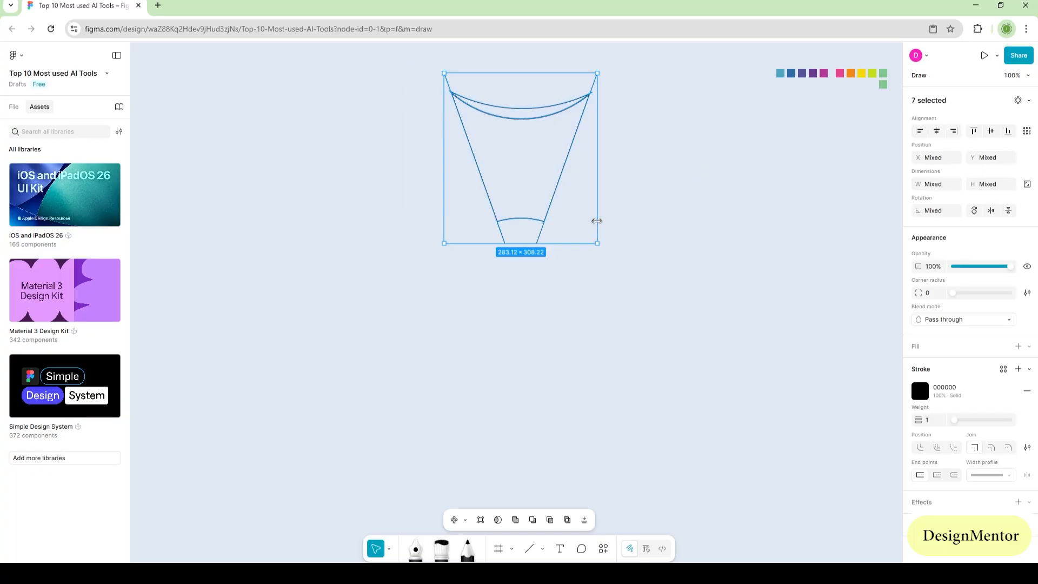
pyautogui.click(1018, 347)
pyautogui.click(1026, 423)
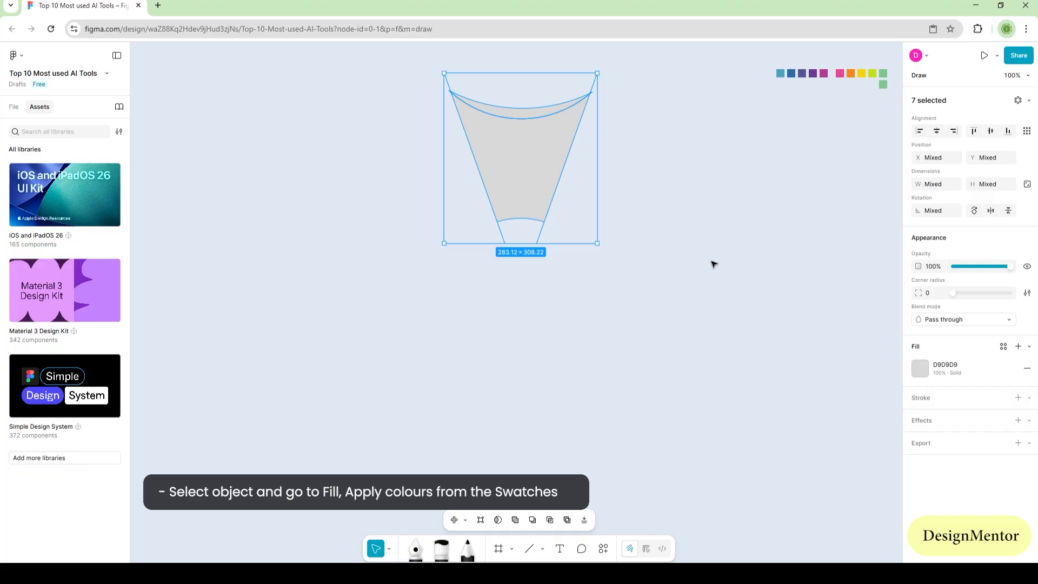
pyautogui.click(706, 234)
# Step: Fill the crescent at the wedge's wide end with the 4EA5C0 teal swatch colour
pyautogui.click(535, 176)
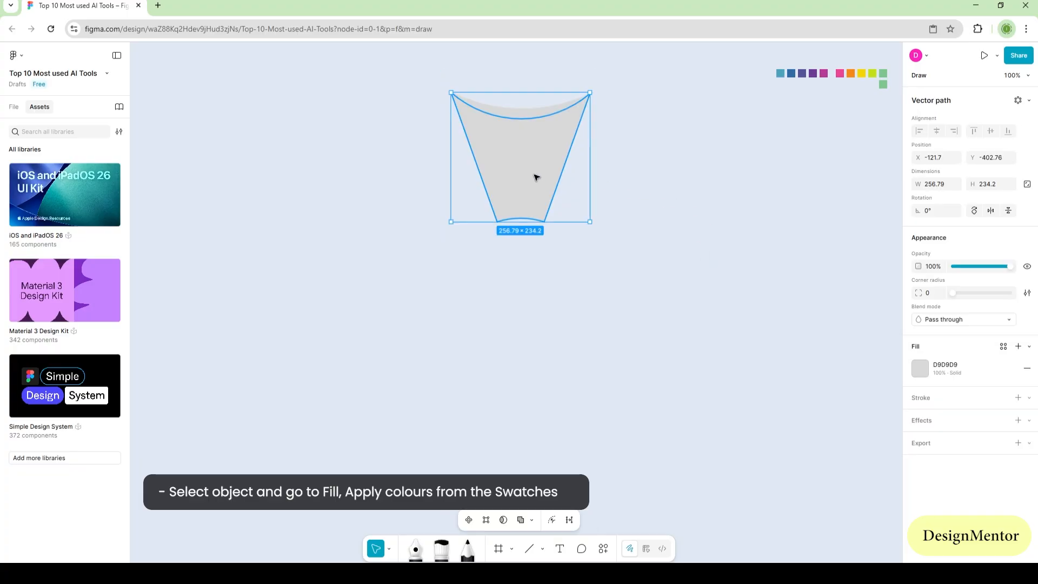
pyautogui.click(521, 73)
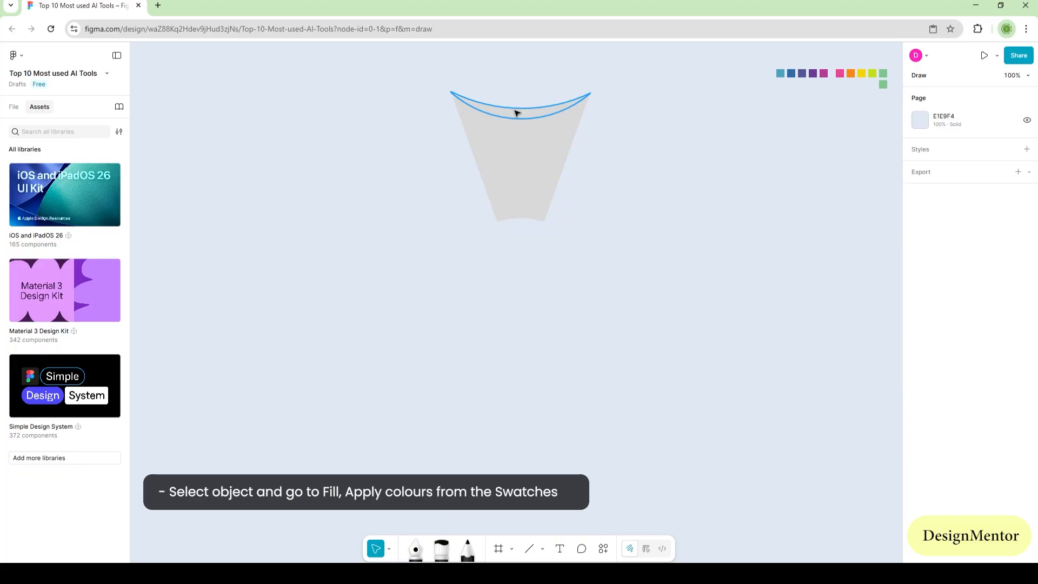
pyautogui.click(518, 113)
pyautogui.press('i')
pyautogui.click(779, 73)
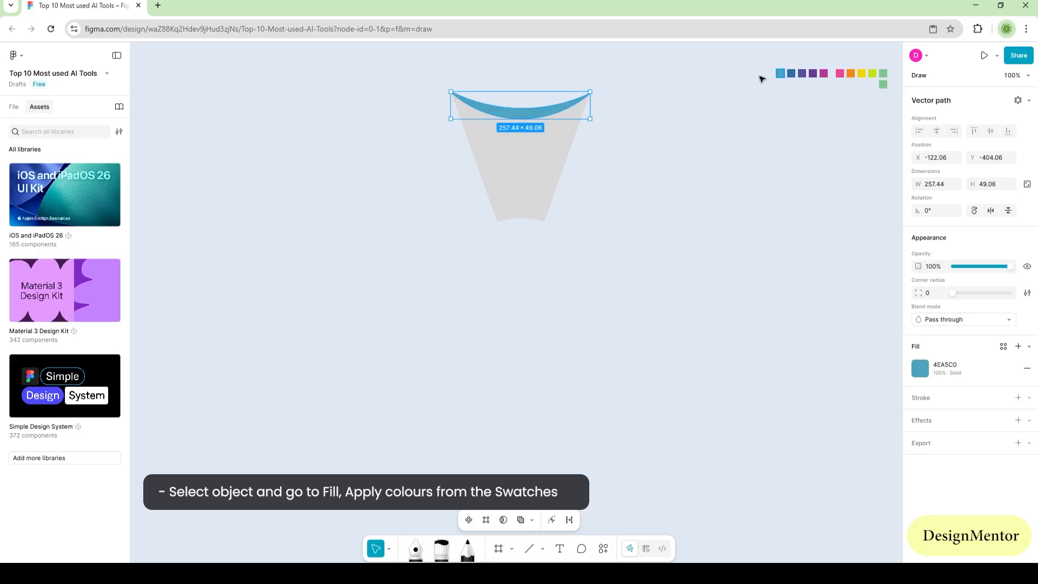
# Step: Fill the wedge body below the crescent with white, FFFFFF
pyautogui.click(565, 209)
pyautogui.click(523, 164)
pyautogui.press('i')
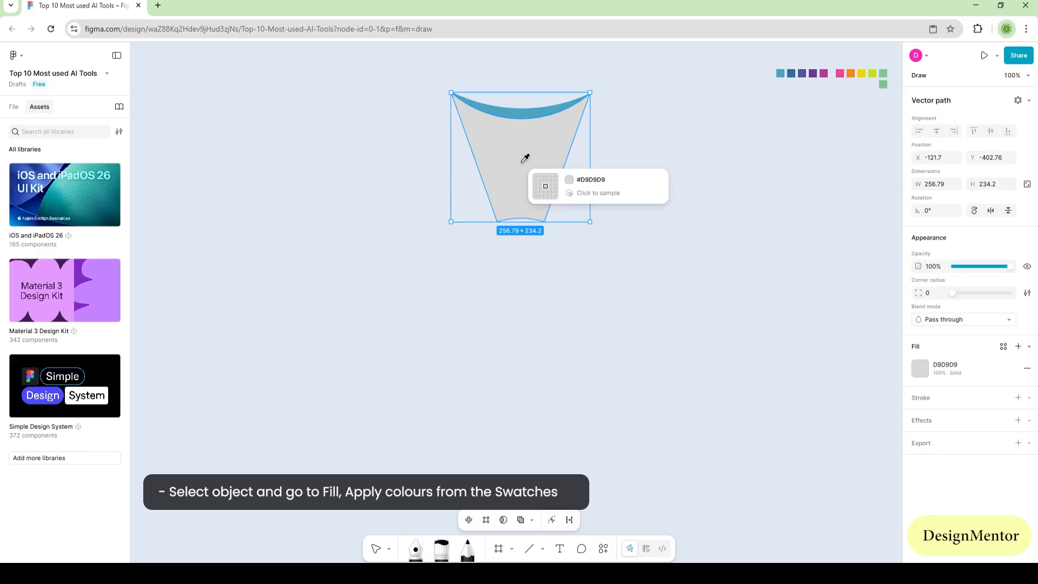
pyautogui.click(919, 368)
pyautogui.click(787, 463)
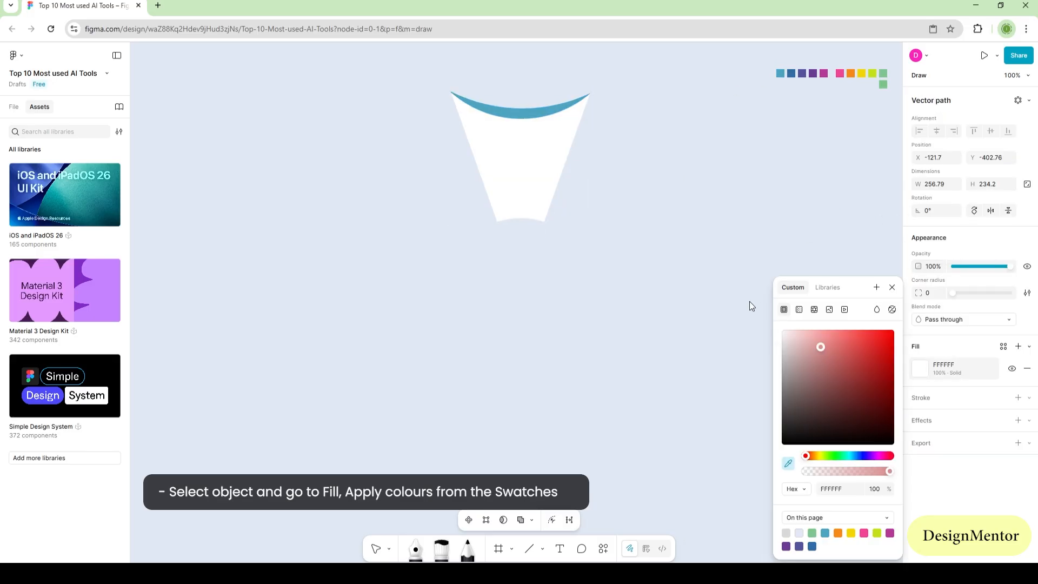
pyautogui.press('Escape')
pyautogui.press('Escape')
pyautogui.press('Escape')
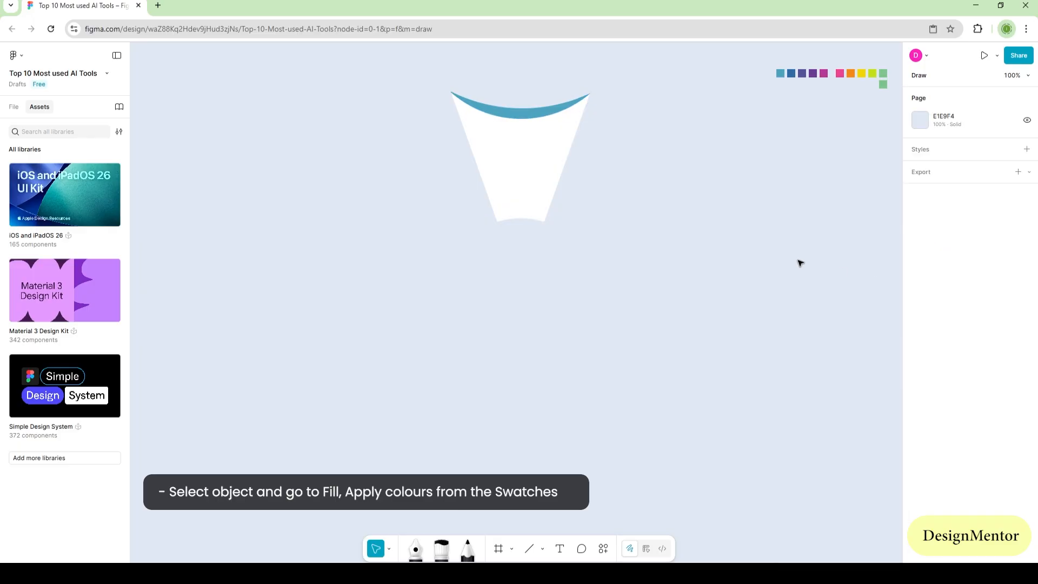
# Step: Group all the wedge pieces and move the group to about X -128, Y -445
pyautogui.moveTo(416, 64); pyautogui.dragTo(722, 199)
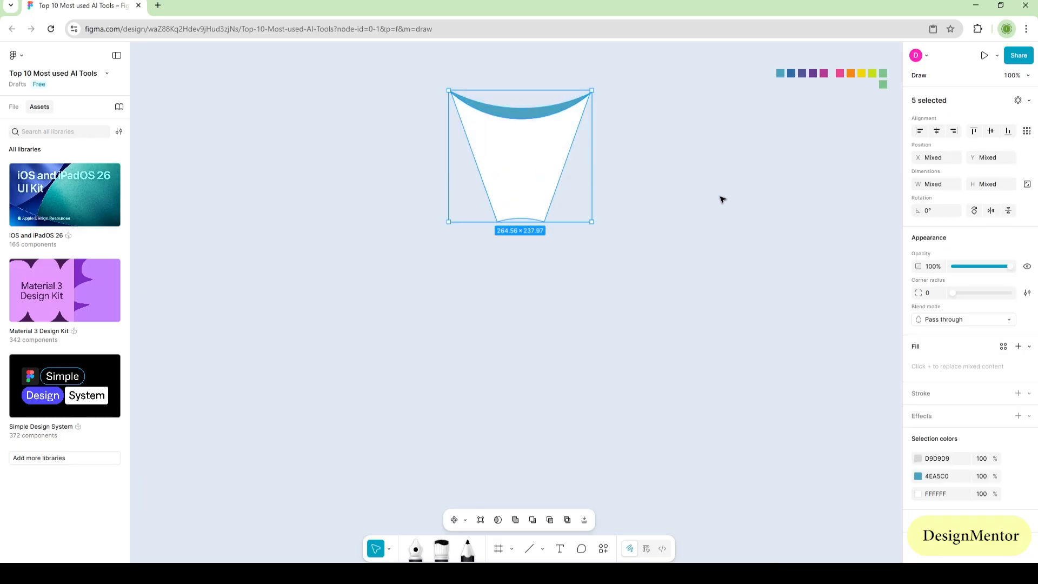
pyautogui.press('Escape')
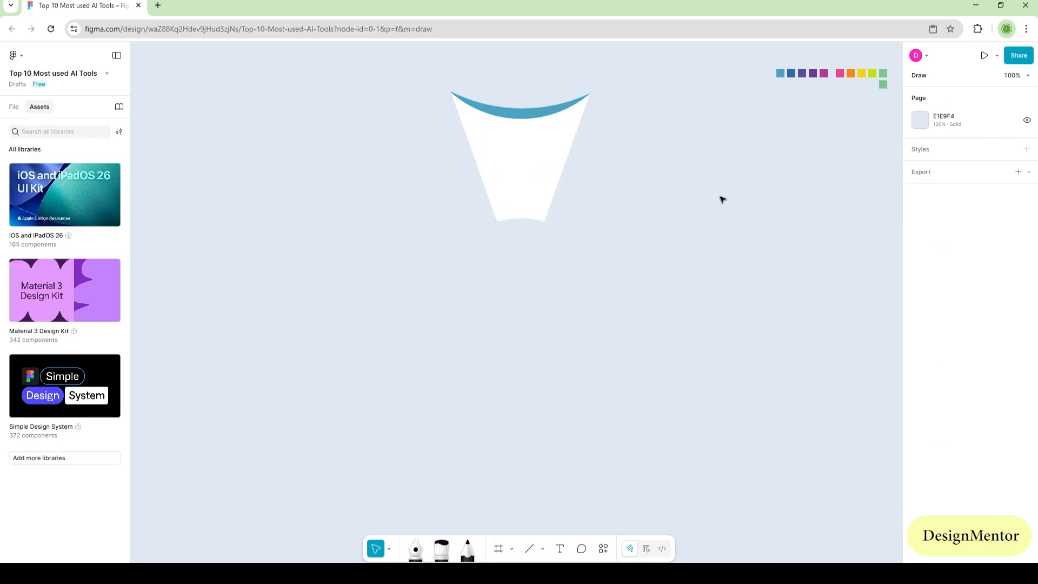
pyautogui.moveTo(400, 67); pyautogui.dragTo(629, 161)
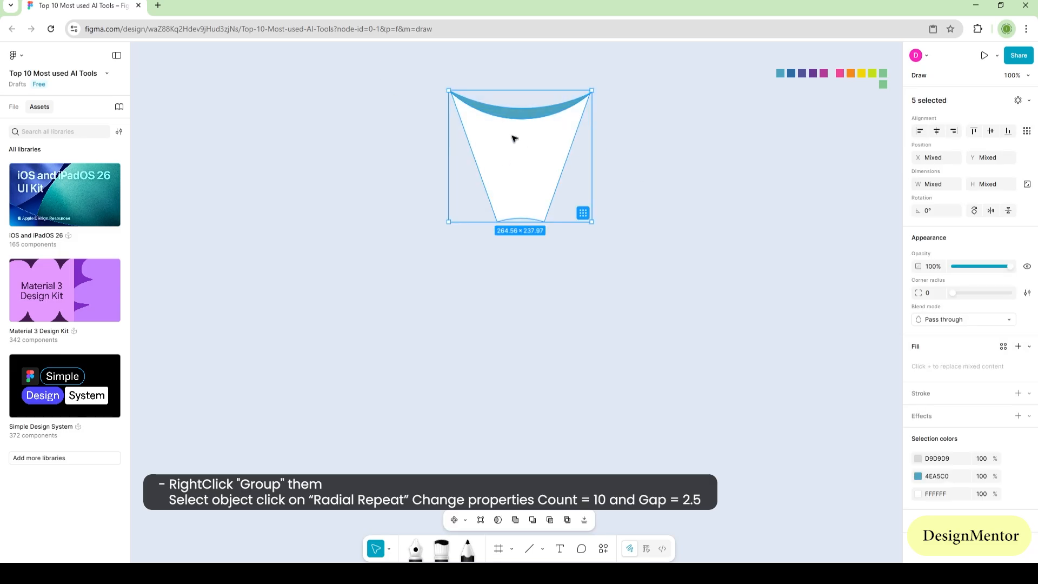
pyautogui.rightClick(501, 124)
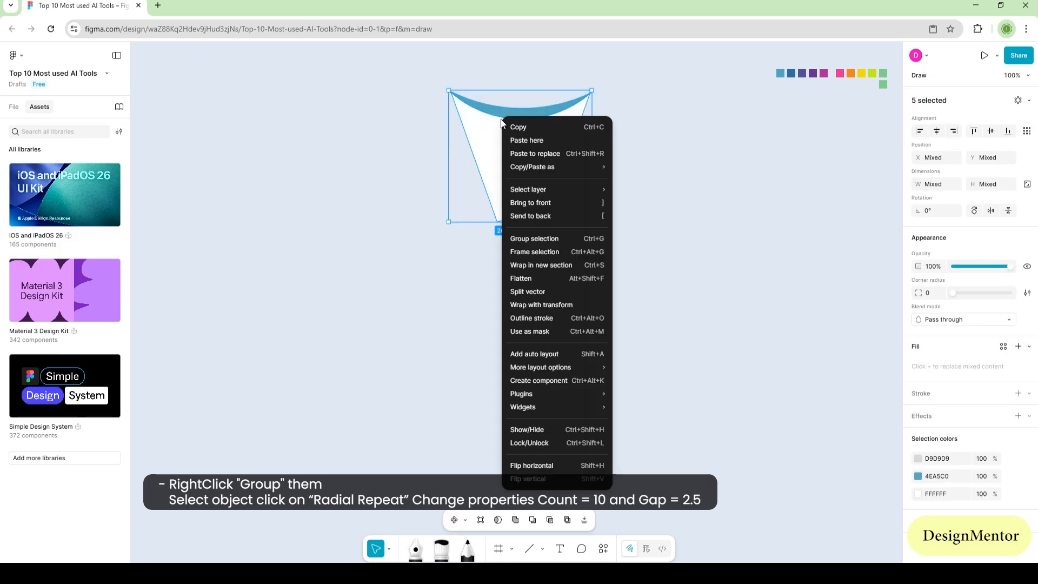
pyautogui.click(542, 242)
pyautogui.click(729, 210)
pyautogui.moveTo(535, 177); pyautogui.dragTo(535, 155)
pyautogui.click(681, 195)
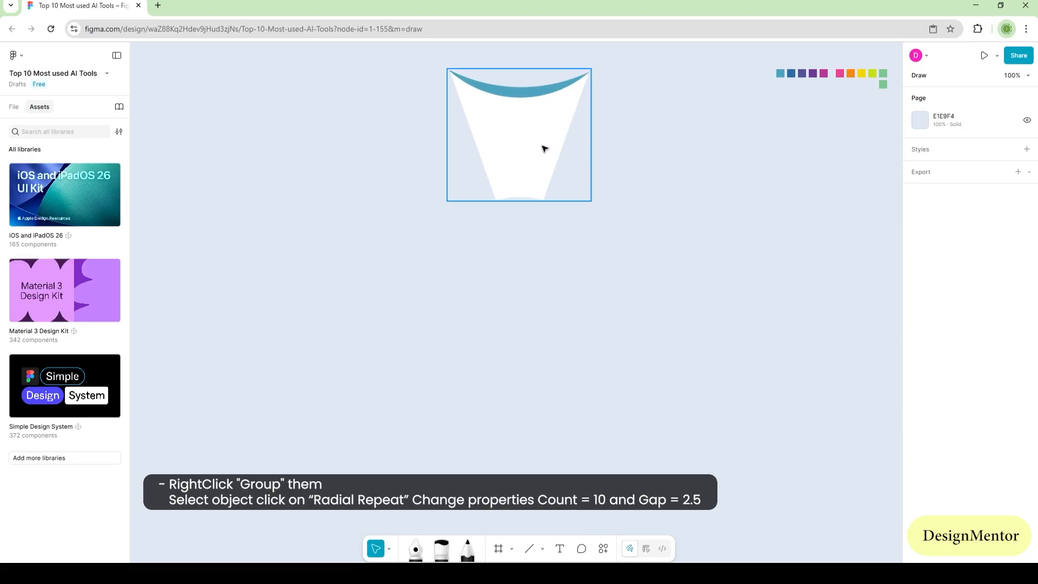
# Step: Apply a radial repeat to the wedge group and set its count to 10
pyautogui.click(544, 148)
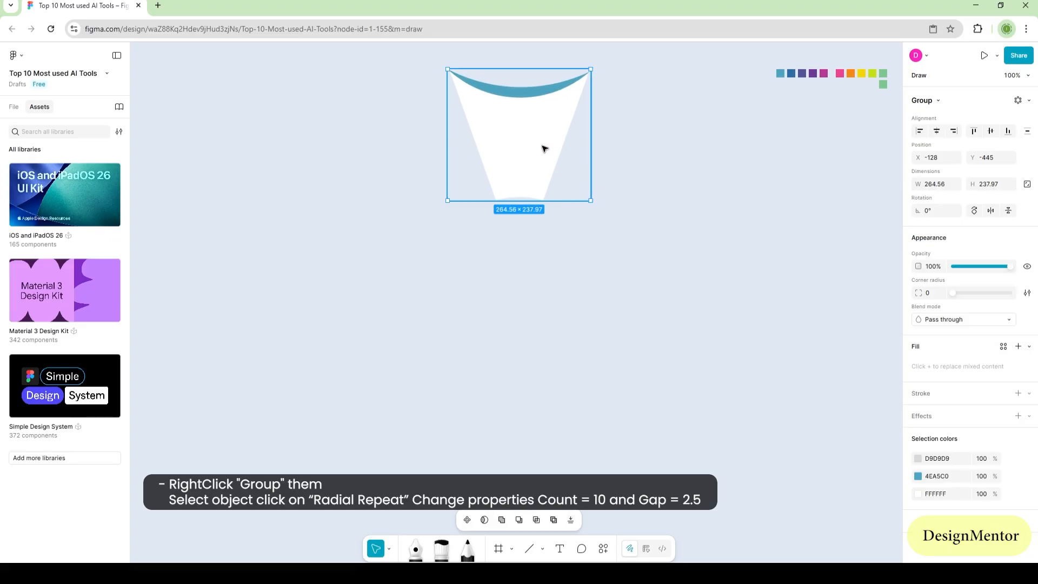
pyautogui.click(1017, 100)
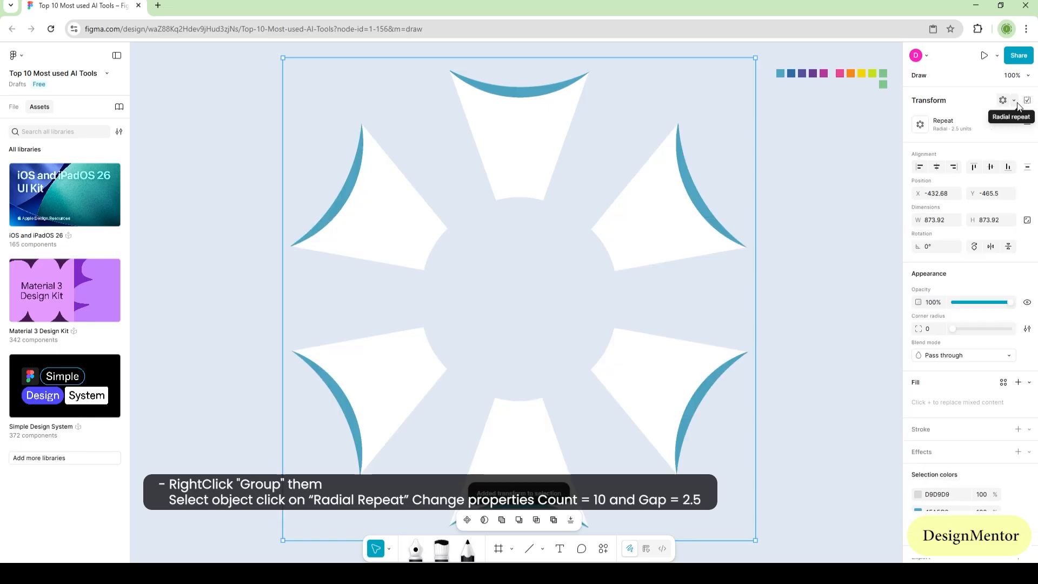
pyautogui.click(942, 125)
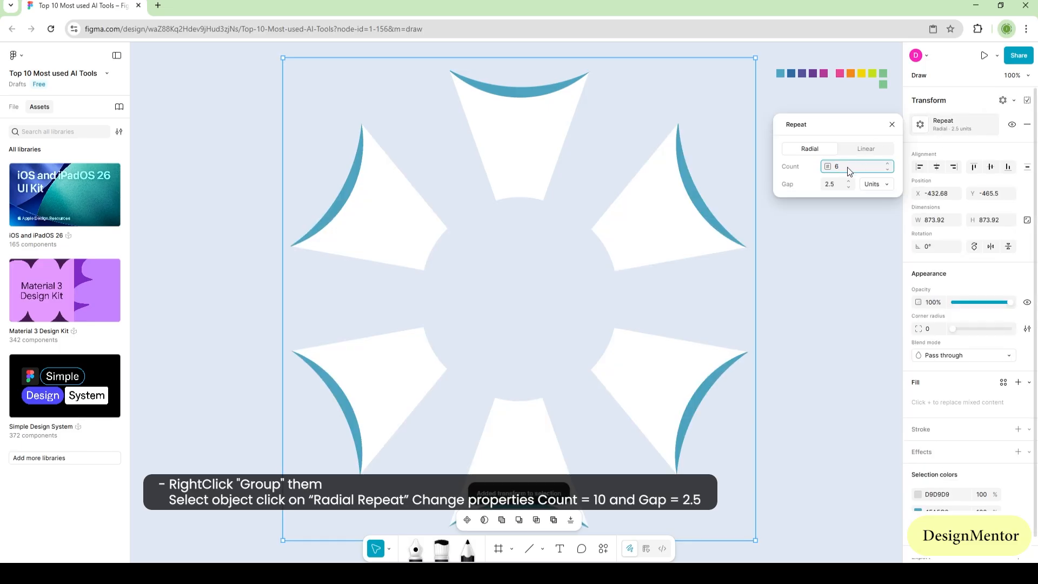
pyautogui.write('10')
pyautogui.press('Return')
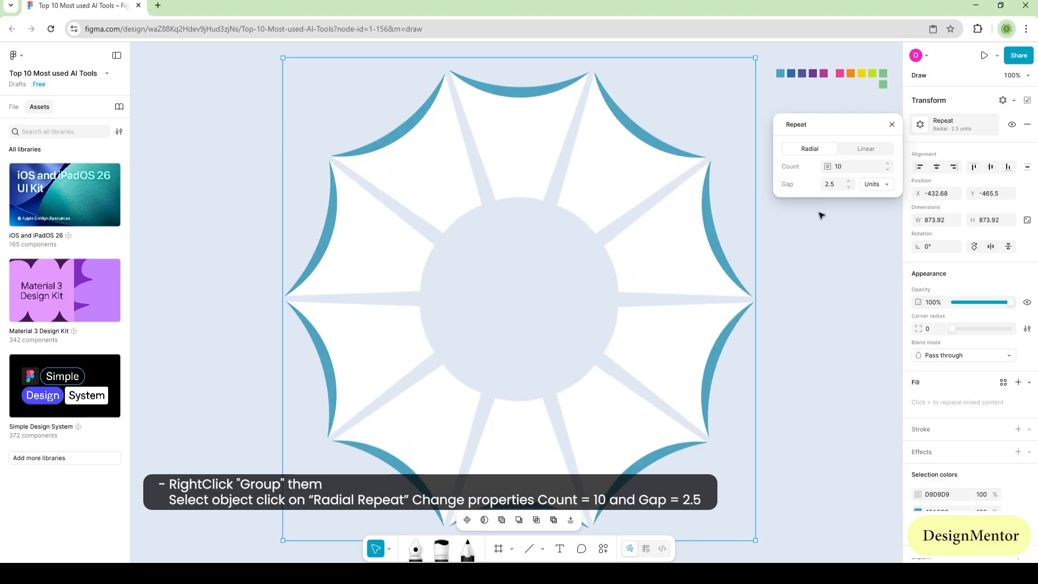
pyautogui.click(822, 287)
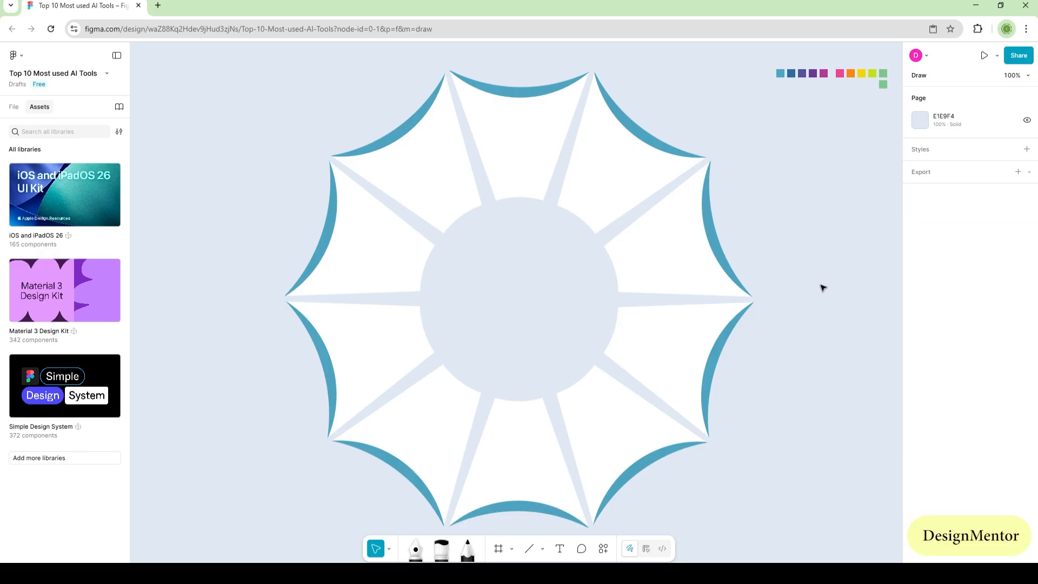
# Step: Move the complete ring of wedges up slightly to X -439, Y -504
pyautogui.moveTo(236, 108); pyautogui.dragTo(734, 440)
pyautogui.moveTo(680, 390); pyautogui.dragTo(677, 368)
pyautogui.press('Escape')
# Step: Flatten the repeated wedges and split the vector into separate paths
pyautogui.rightClick(620, 149)
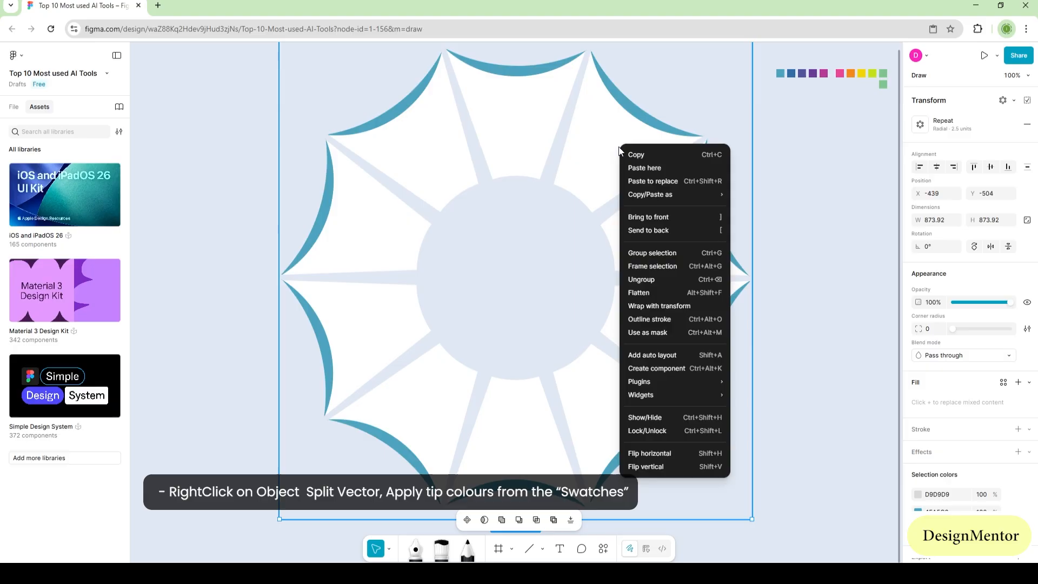
pyautogui.click(649, 294)
pyautogui.rightClick(588, 143)
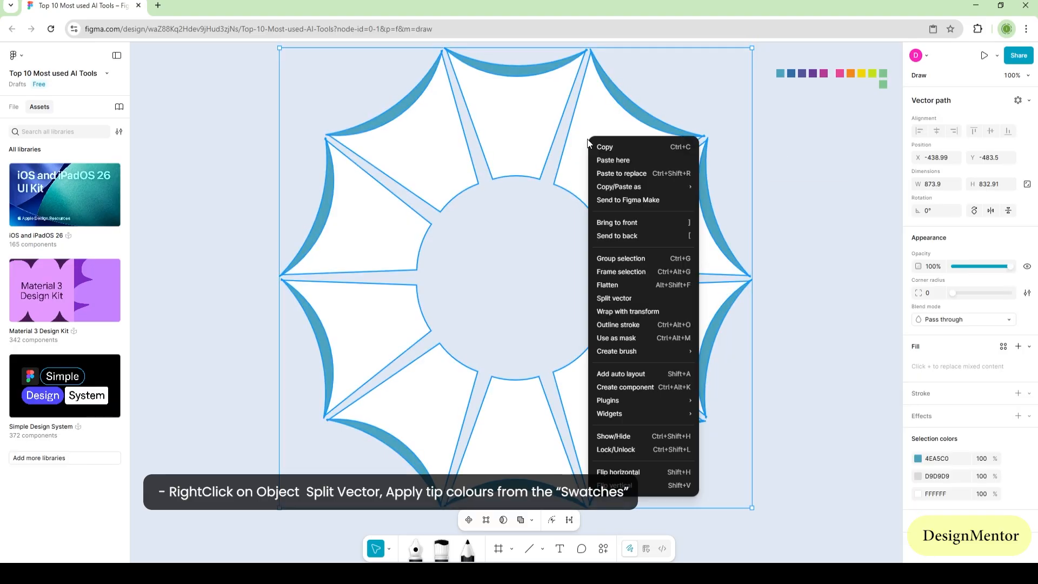
pyautogui.click(613, 297)
pyautogui.click(795, 234)
# Step: Recolour the four right-hand crescents clockwise from the swatches: dark blue, indigo 56549B, purple and magenta
pyautogui.click(637, 106)
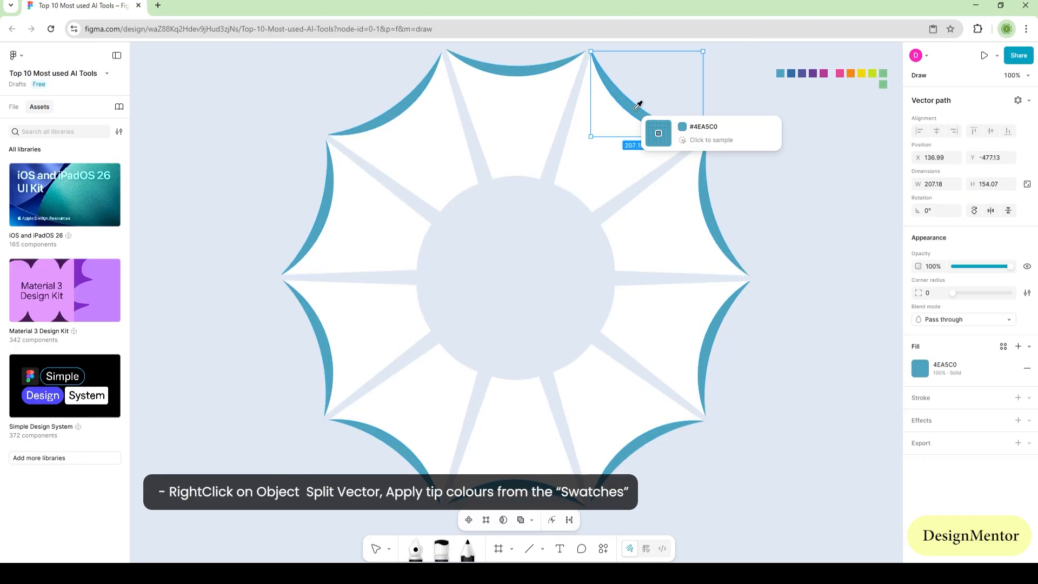
pyautogui.click(791, 73)
pyautogui.click(707, 215)
pyautogui.click(801, 74)
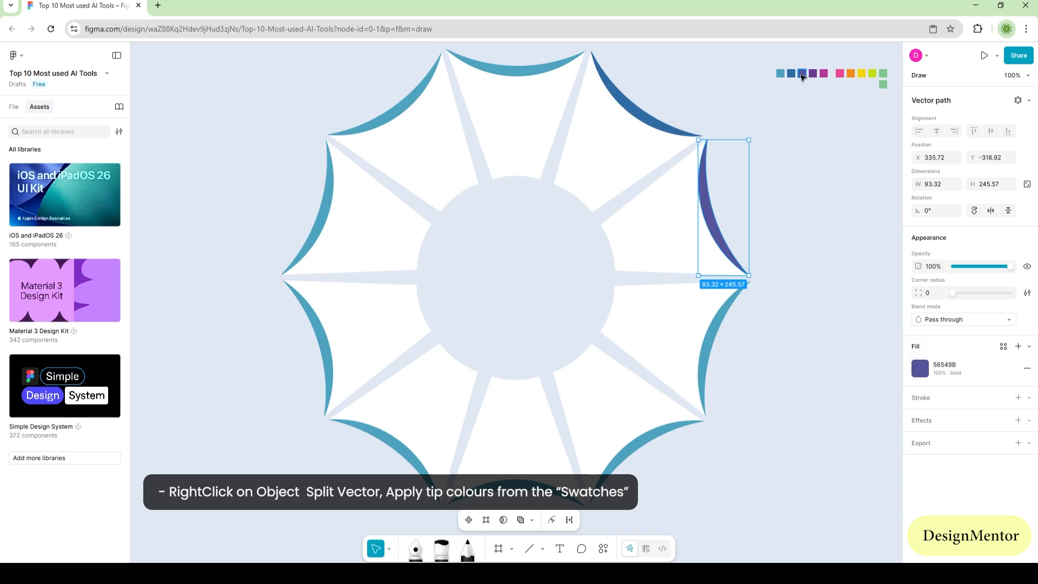
pyautogui.click(722, 326)
pyautogui.click(812, 74)
pyautogui.click(627, 450)
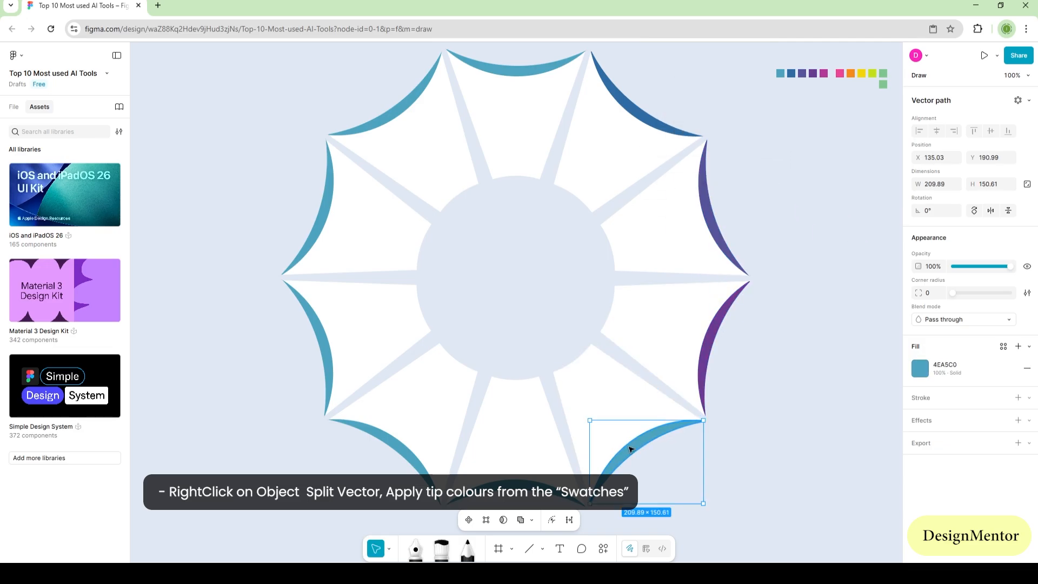
pyautogui.click(823, 74)
# Step: Fill the bottom crescent with the pink ED4594 swatch and the lower-left crescent with the orange swatch
pyautogui.click(515, 484)
pyautogui.press('i')
pyautogui.click(840, 74)
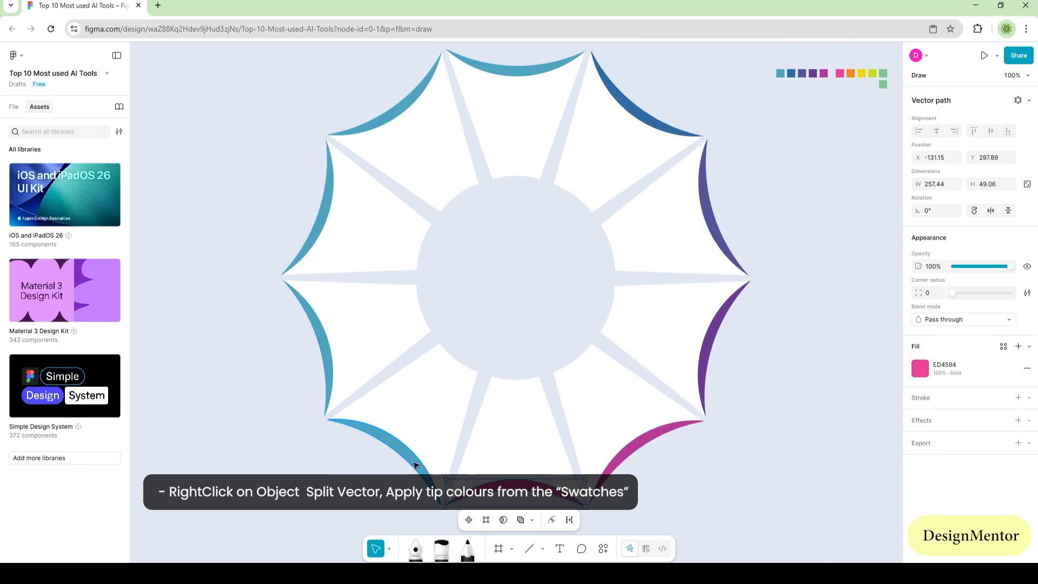
pyautogui.click(415, 464)
pyautogui.press('i')
pyautogui.click(850, 73)
# Step: Recolour the remaining three left-hand crescents clockwise from the swatches: yellow, lime C3E118 and green
pyautogui.click(327, 351)
pyautogui.press('i')
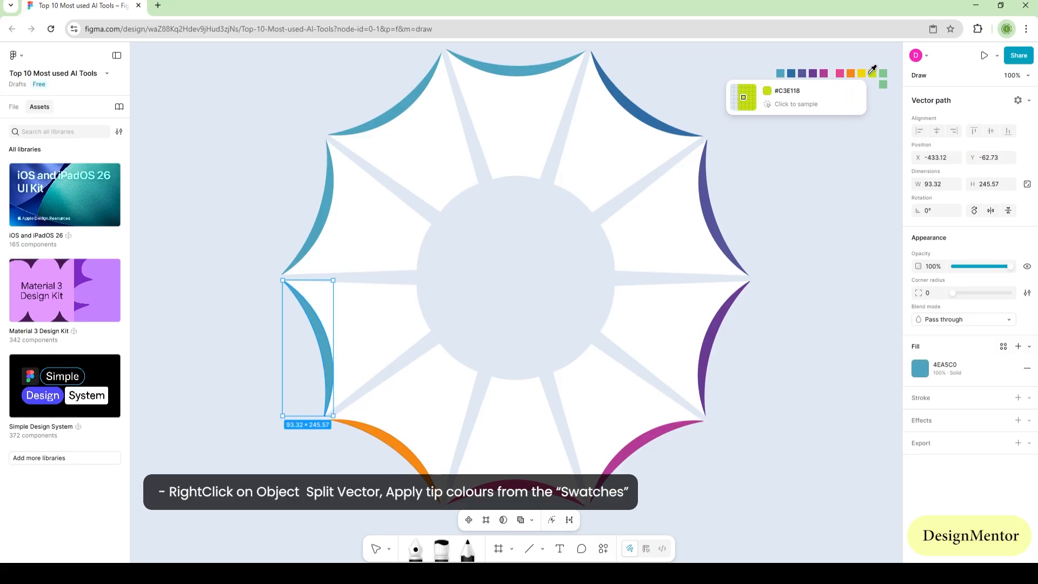
pyautogui.click(861, 73)
pyautogui.click(315, 230)
pyautogui.press('i')
pyautogui.click(872, 74)
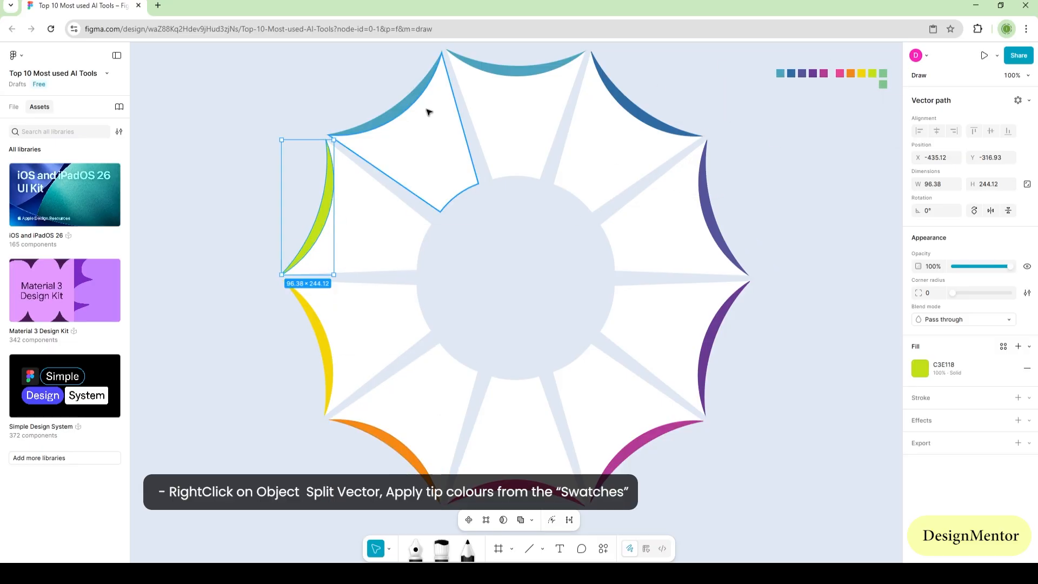
pyautogui.click(394, 105)
pyautogui.press('i')
pyautogui.click(882, 73)
pyautogui.click(859, 193)
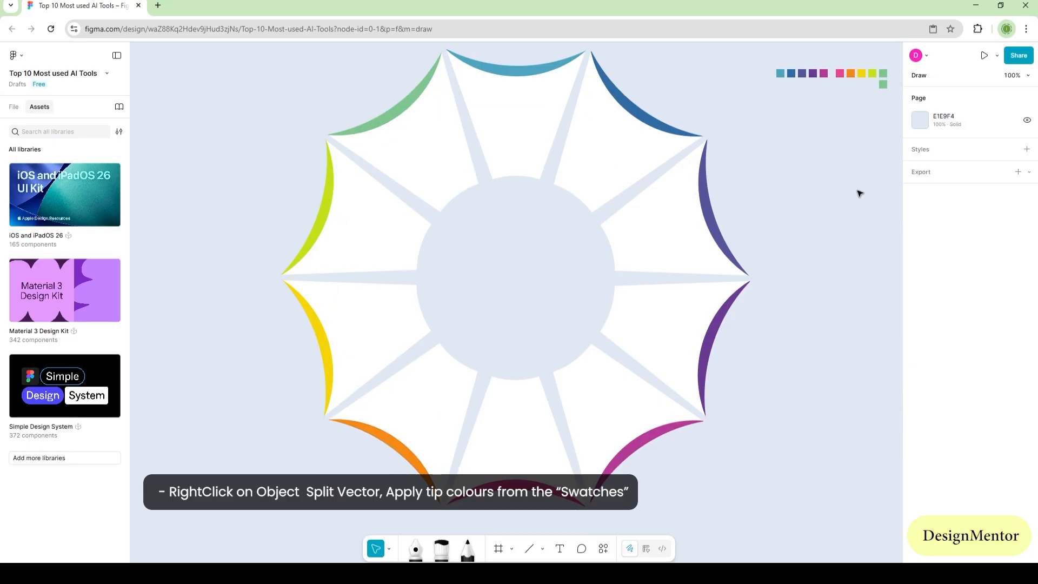
# Step: Add a 400 × 400 circle at X -210, Y -265 over the centre of the ring
pyautogui.click(543, 552)
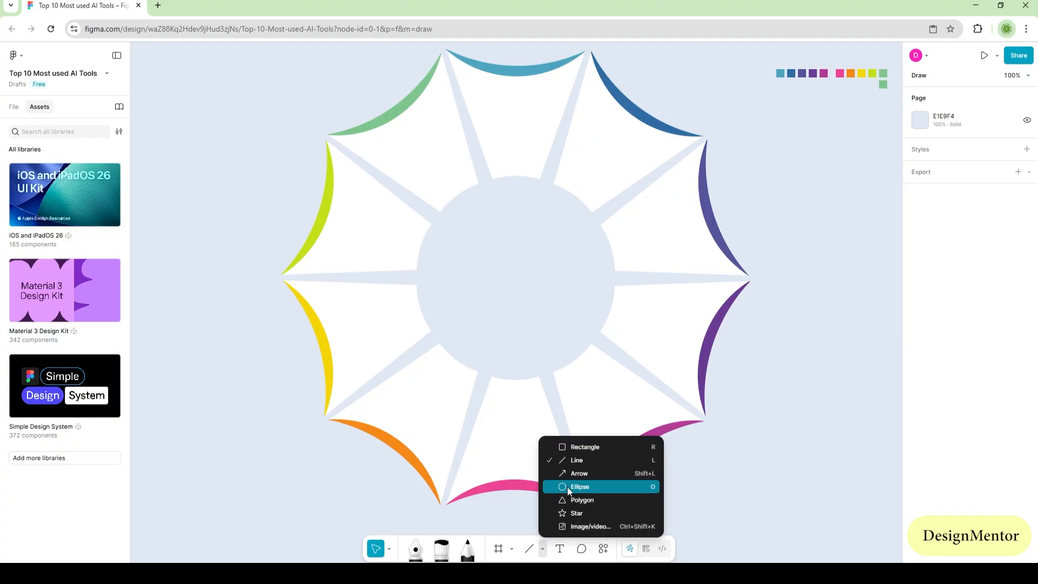
pyautogui.click(566, 486)
pyautogui.click(514, 271)
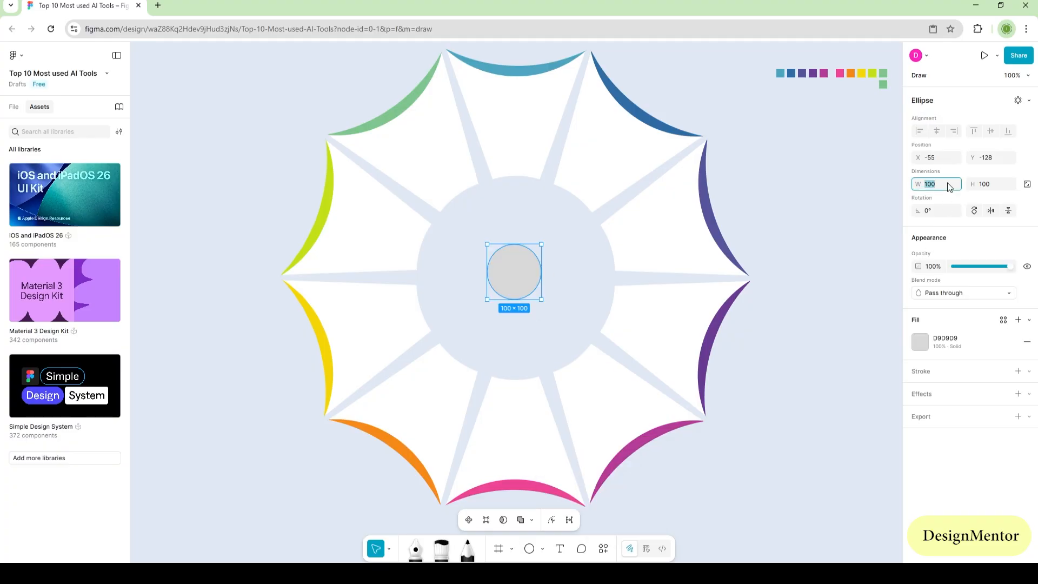
pyautogui.write('400')
pyautogui.press('Tab')
pyautogui.write('400')
pyautogui.press('Return')
pyautogui.moveTo(626, 351); pyautogui.dragTo(546, 279)
# Step: Sample the indigo crescent's colour for the centre circle and darken the fill to 2A2945
pyautogui.click(920, 342)
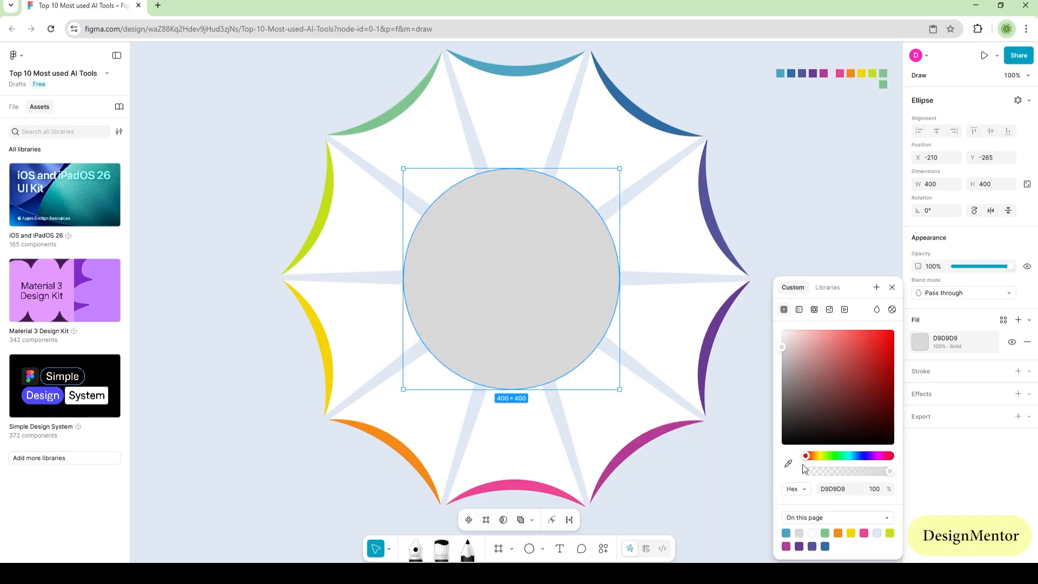
pyautogui.click(788, 463)
pyautogui.click(721, 238)
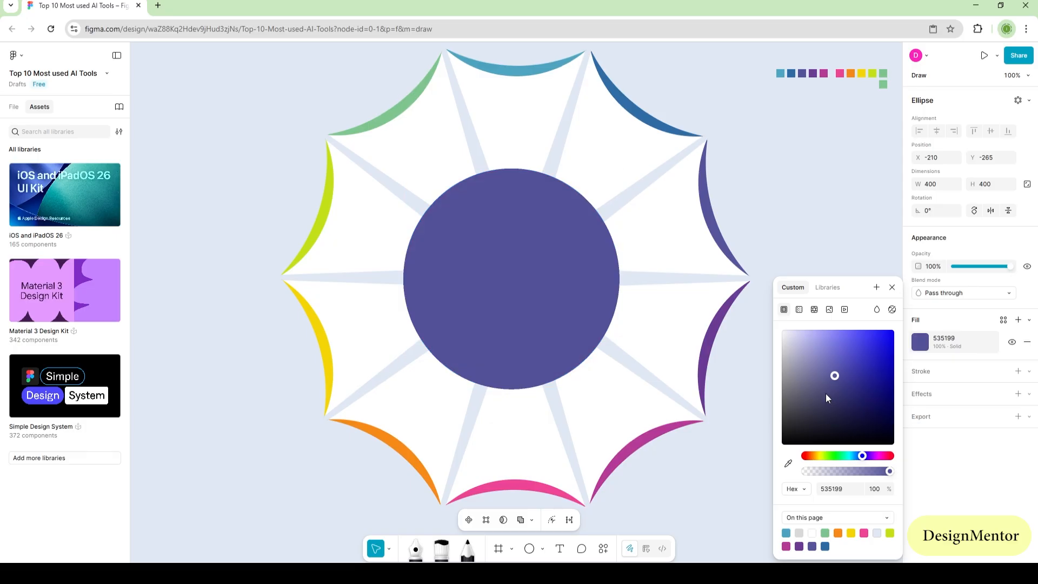
pyautogui.moveTo(825, 394); pyautogui.dragTo(828, 422)
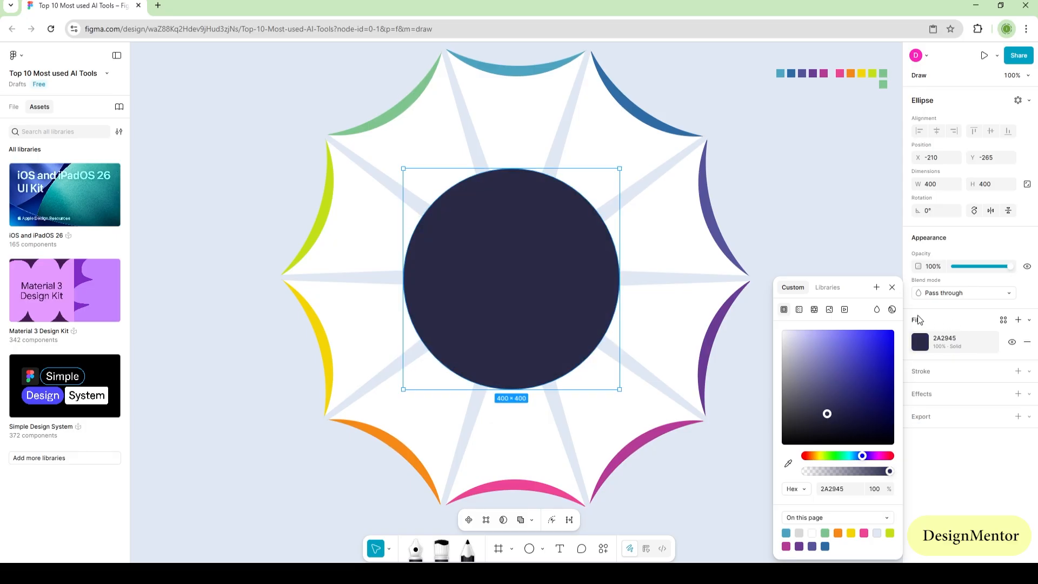
pyautogui.press('Escape')
pyautogui.click(757, 505)
# Step: Add a white Ubuntu Bold size 42 text reading "The Top 10" inside the dark centre circle
pyautogui.press('t')
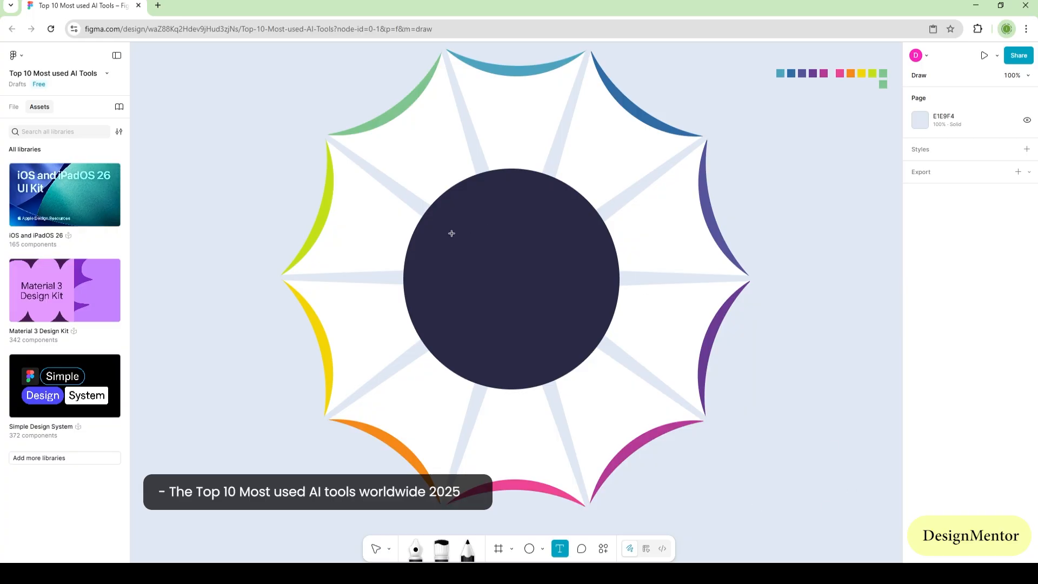
pyautogui.click(451, 233)
pyautogui.click(920, 487)
pyautogui.moveTo(815, 385); pyautogui.dragTo(754, 318)
pyautogui.click(481, 221)
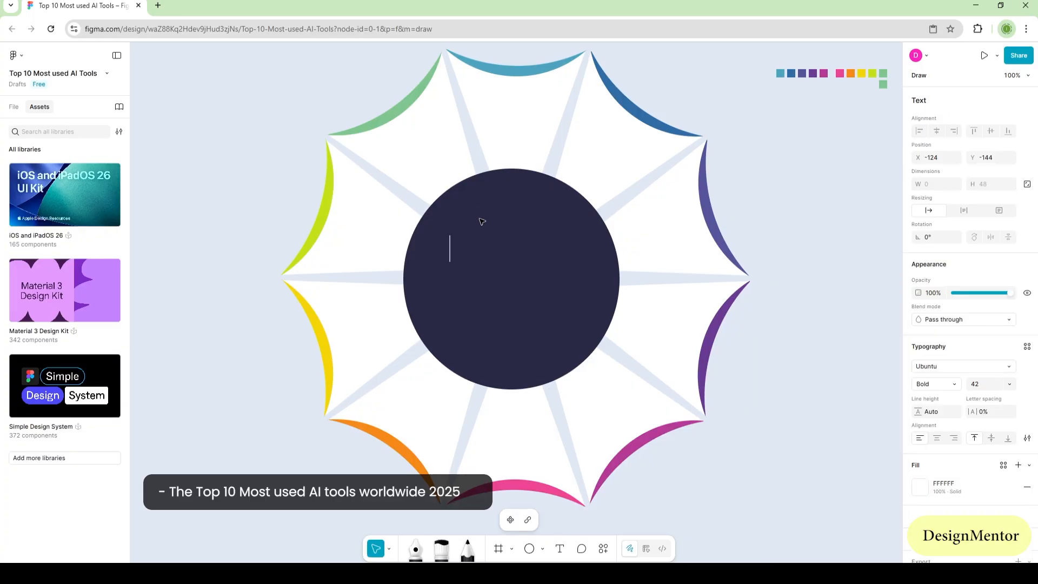
pyautogui.write('The Top 10')
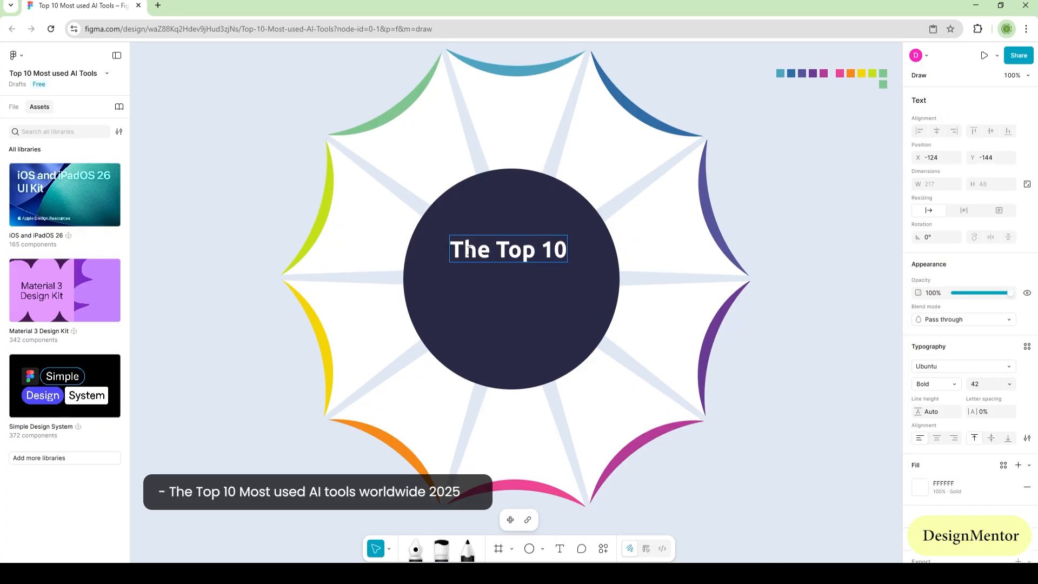
# Step: Continue the centre title with the lines "Most used AI Tools" and "World Wide (2025"
pyautogui.press('Return')
pyautogui.write('Most used A')
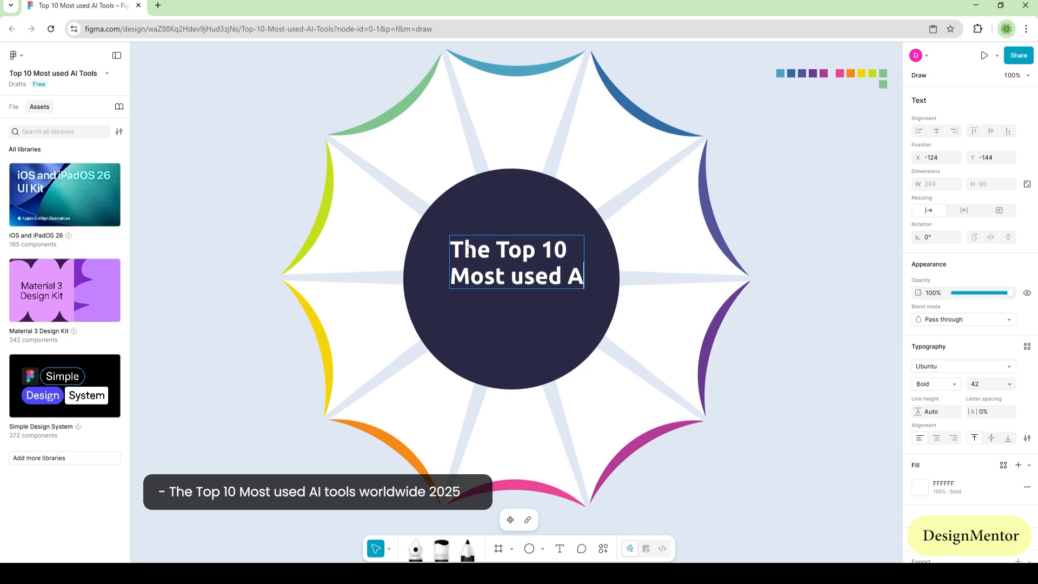
pyautogui.write('I Tool')
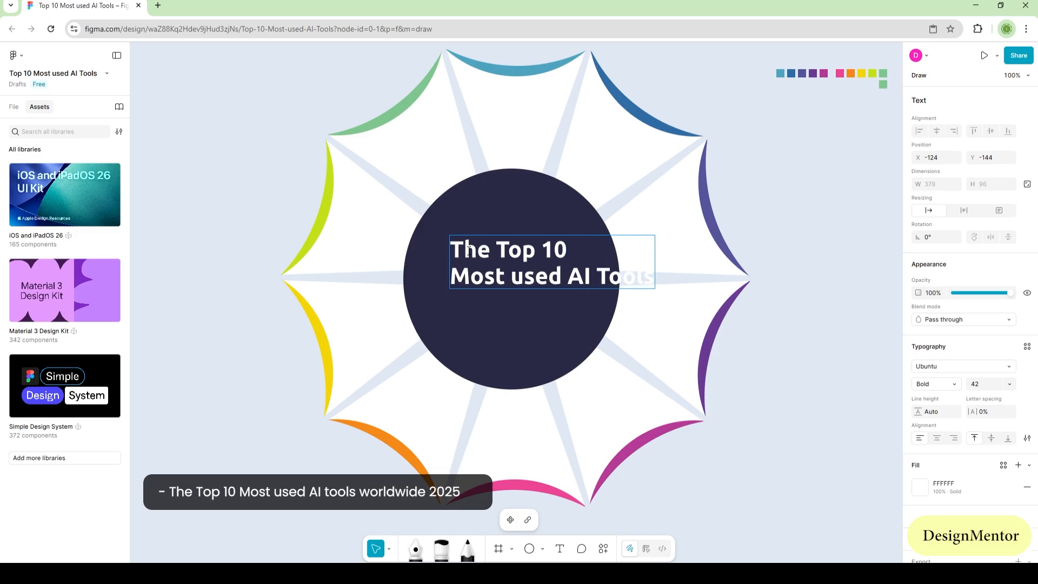
pyautogui.write('s')
pyautogui.press('Return')
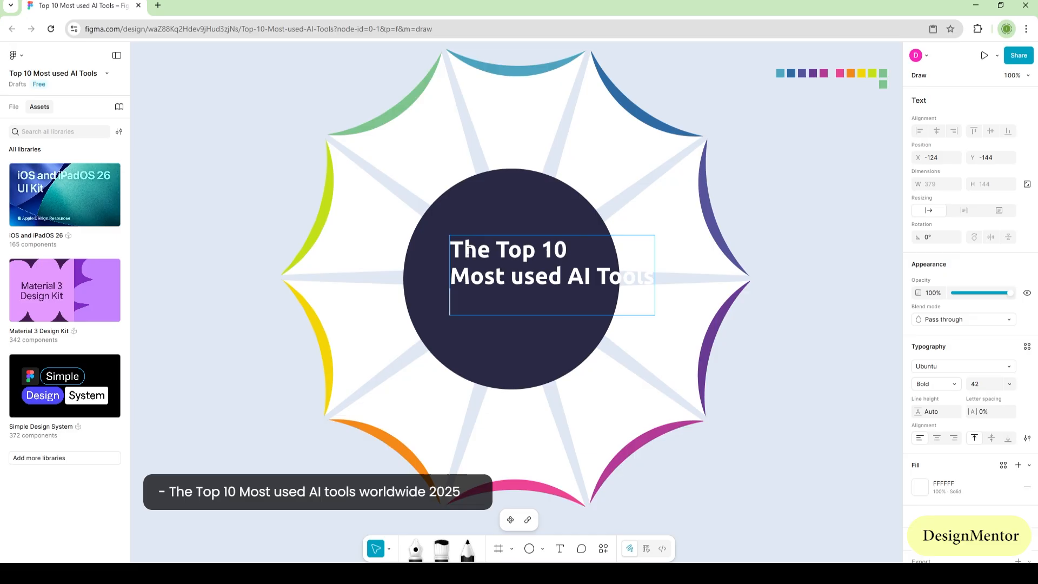
pyautogui.write('World W')
pyautogui.press('BackSpace')
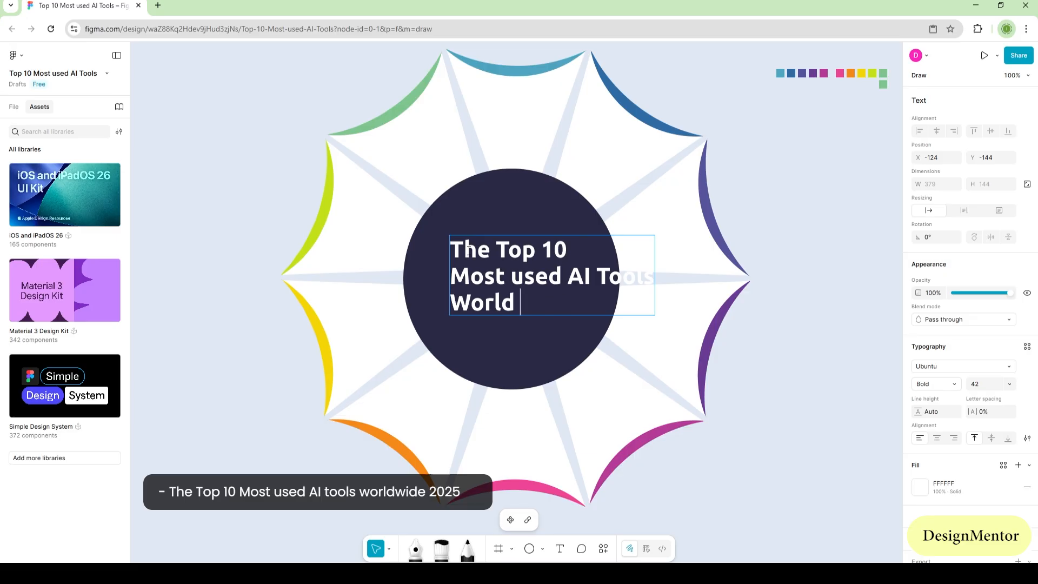
pyautogui.write('Wide')
pyautogui.write('2025')
# Step: Set the title's lower two lines to Medium weight and font size 32
pyautogui.hotkey('shift', 'Up')
pyautogui.hotkey('shift', 'Up')
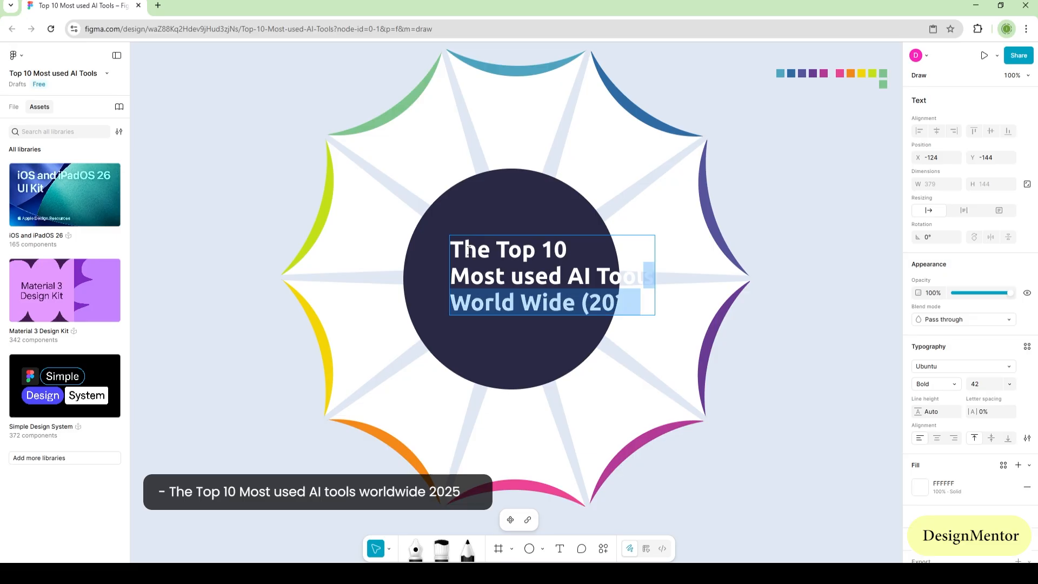
pyautogui.click(987, 382)
pyautogui.click(954, 385)
pyautogui.click(954, 369)
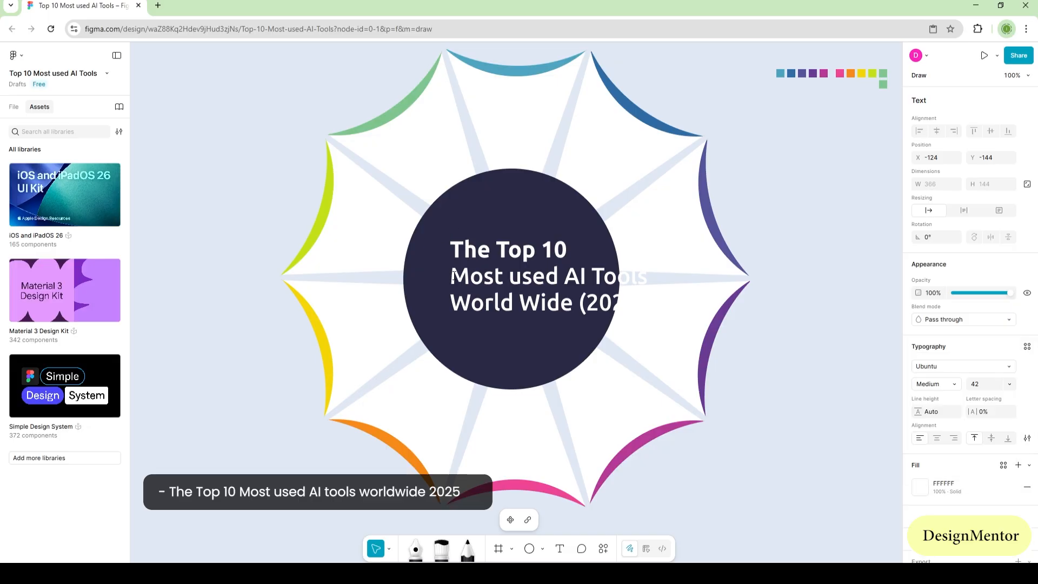
pyautogui.click(951, 383)
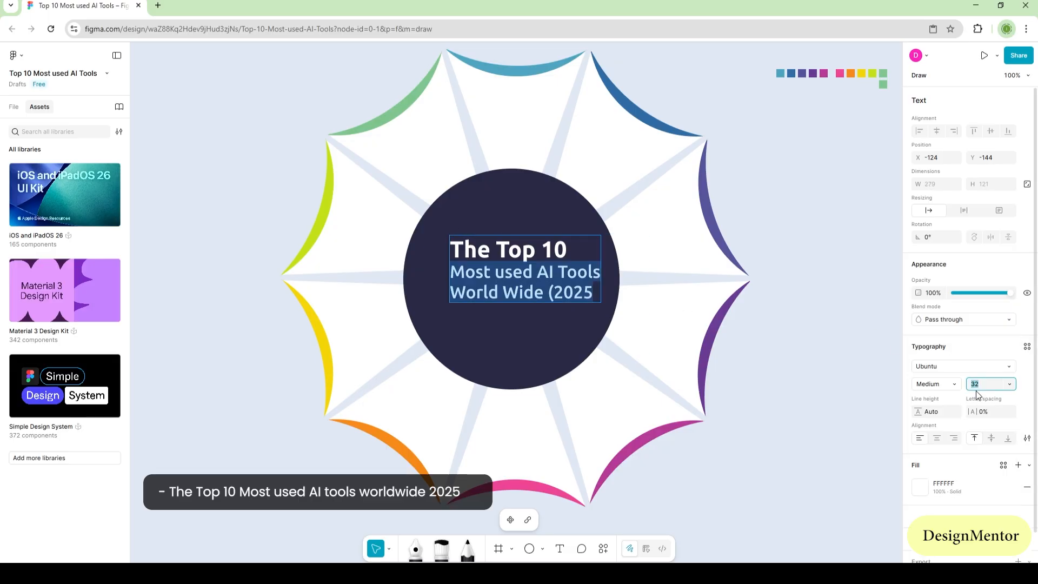
pyautogui.click(150, 361)
# Step: Change the fill of the title's lower two lines to grey C7C7C7
pyautogui.doubleClick(490, 292)
pyautogui.click(461, 272)
pyautogui.moveTo(452, 272); pyautogui.dragTo(593, 292)
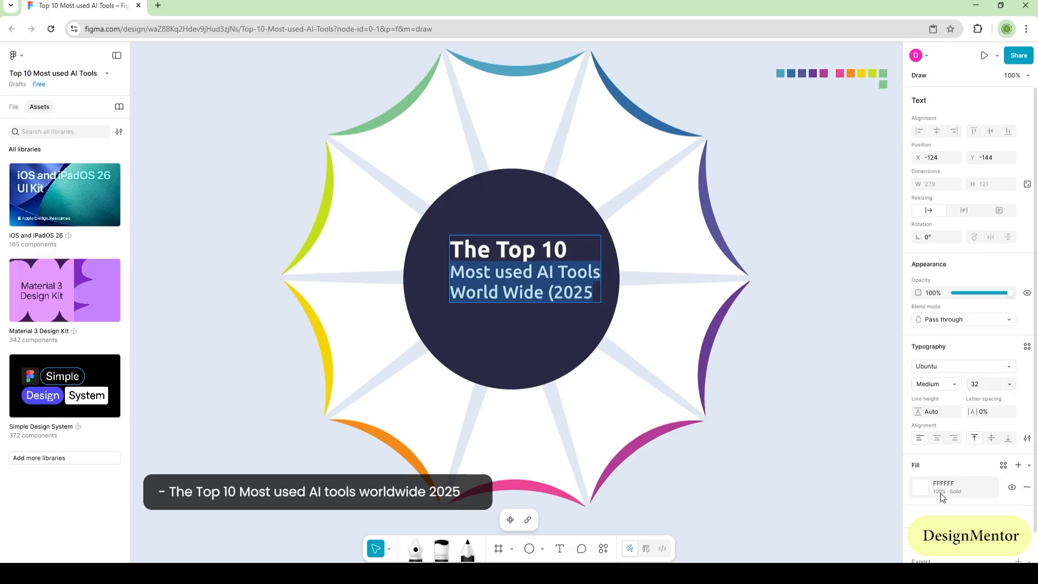
pyautogui.click(919, 486)
pyautogui.moveTo(795, 382); pyautogui.dragTo(771, 364)
pyautogui.click(892, 287)
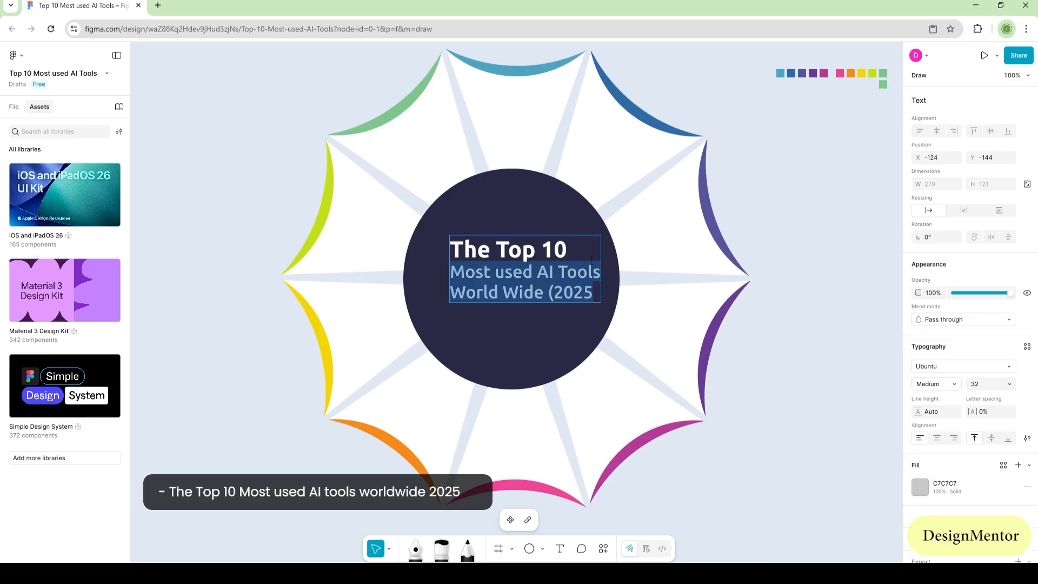
# Step: Centre-align the whole title and move it to the middle of the circle at X -141, Y -124
pyautogui.click(572, 292)
pyautogui.hotkey('ctrl', 'a')
pyautogui.click(936, 438)
pyautogui.click(850, 424)
pyautogui.moveTo(567, 277)
pyautogui.mouseDown()
pyautogui.moveTo(550, 279)
pyautogui.moveTo(558, 289)
pyautogui.mouseUp()
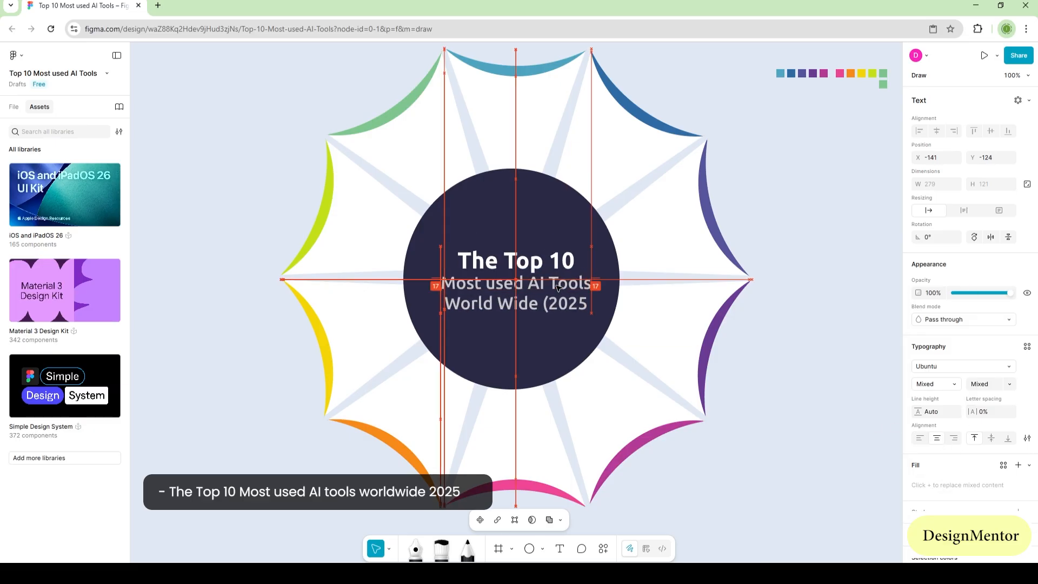
pyautogui.click(780, 394)
# Step: Lighten the fill of the title's lower two lines to D7D7D7
pyautogui.doubleClick(486, 284)
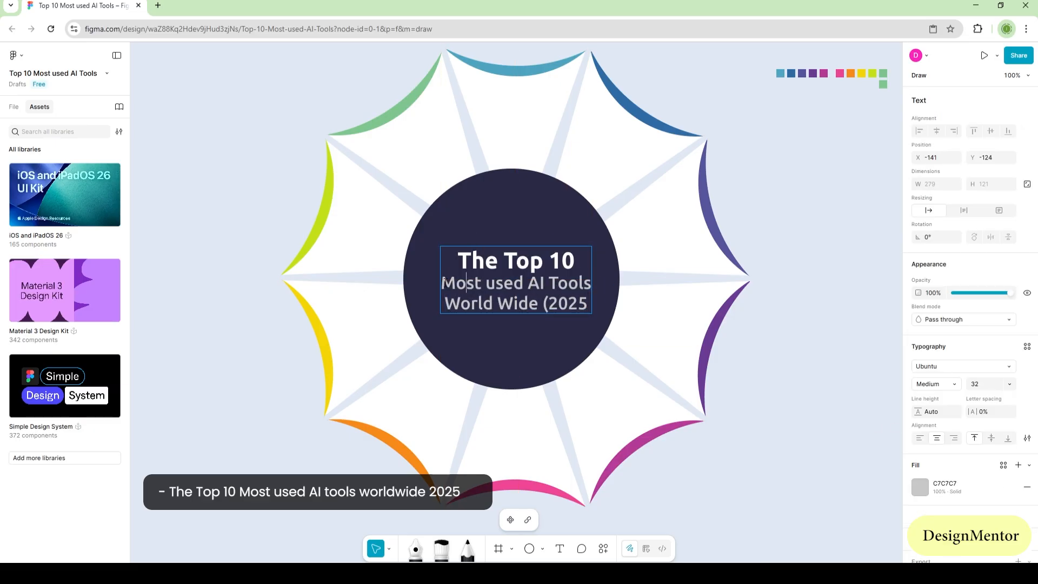
pyautogui.moveTo(442, 282); pyautogui.dragTo(591, 307)
pyautogui.click(919, 487)
pyautogui.moveTo(782, 354); pyautogui.dragTo(776, 353)
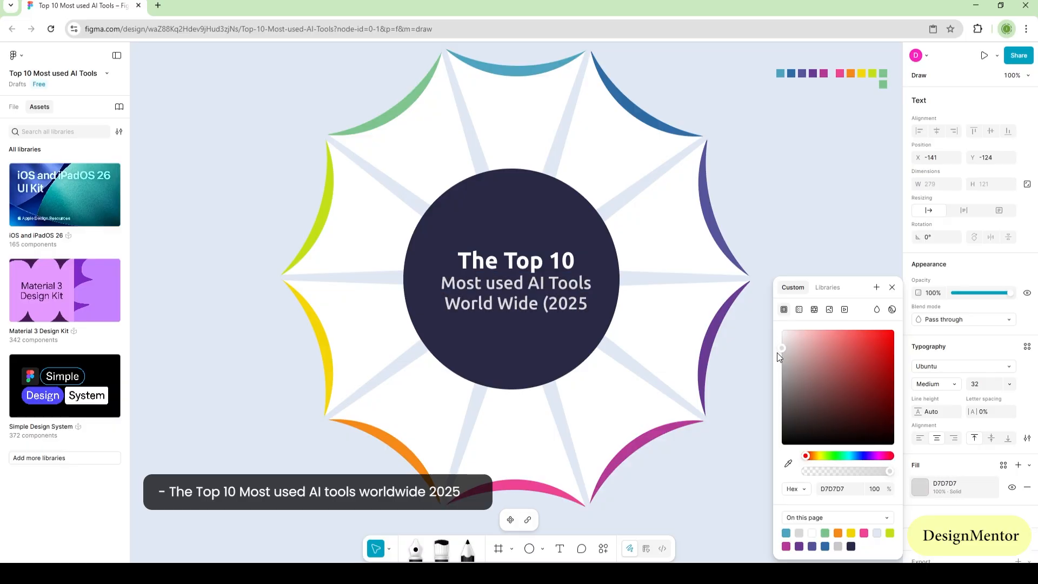
pyautogui.click(892, 287)
pyautogui.click(858, 324)
pyautogui.click(851, 418)
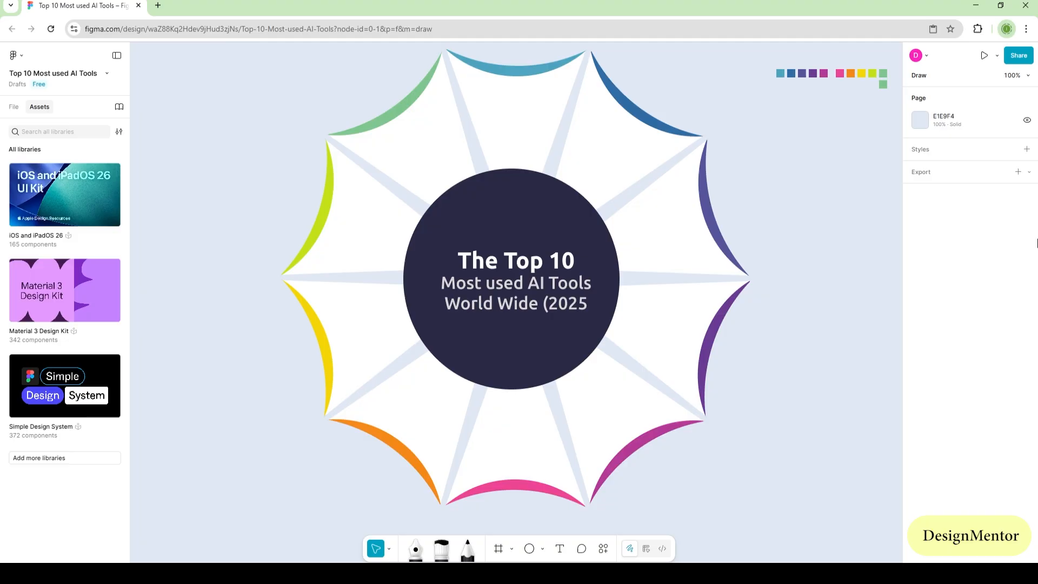
# Step: Add a "ChatGPT" label in the top wedge and set its font size to 25
pyautogui.press('t')
pyautogui.click(476, 106)
pyautogui.write('Ch')
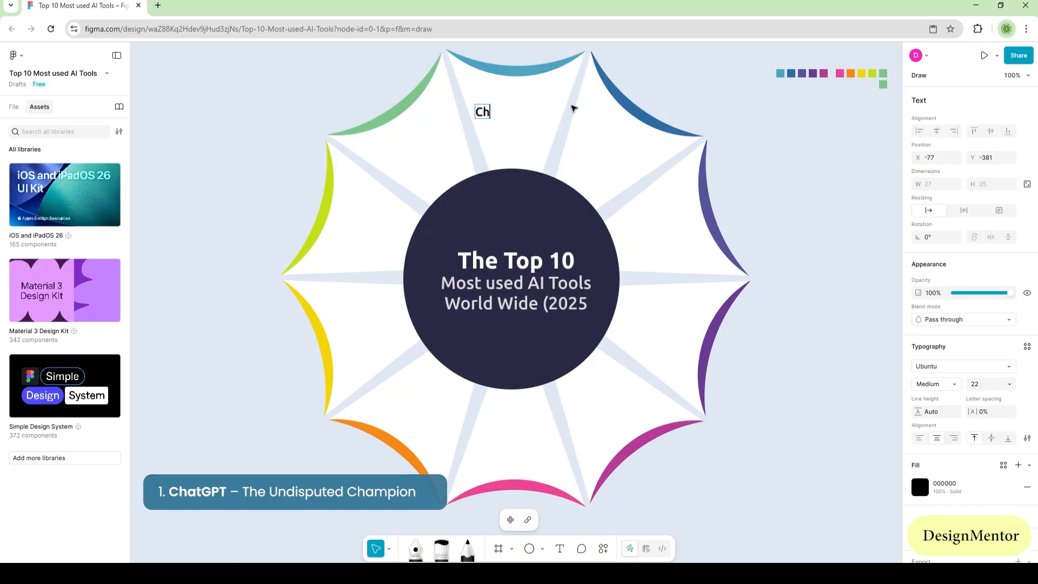
pyautogui.write('atGPT')
pyautogui.hotkey('ctrl', 'a')
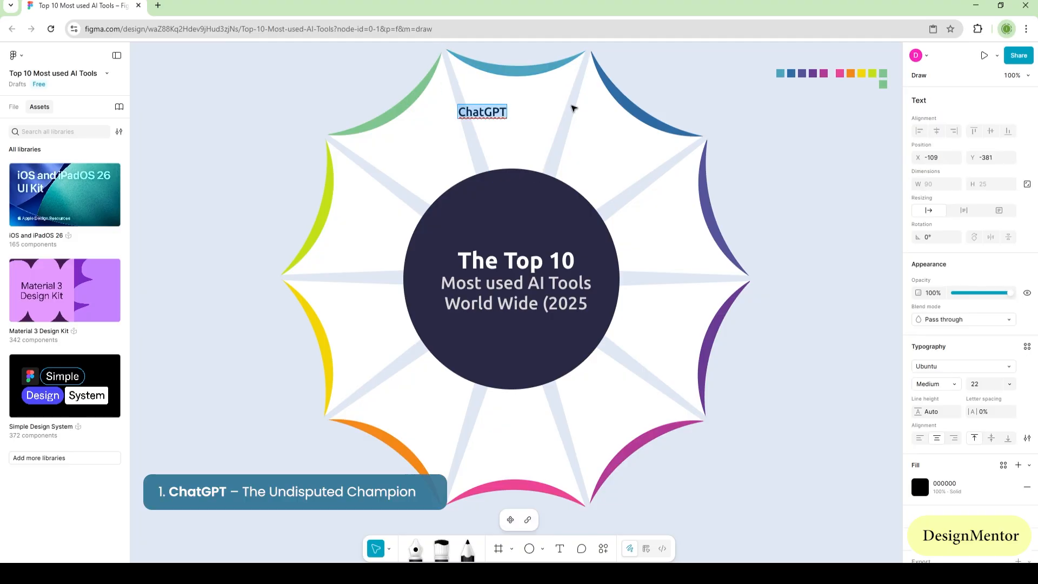
pyautogui.click(981, 383)
pyautogui.write('25')
pyautogui.press('Return')
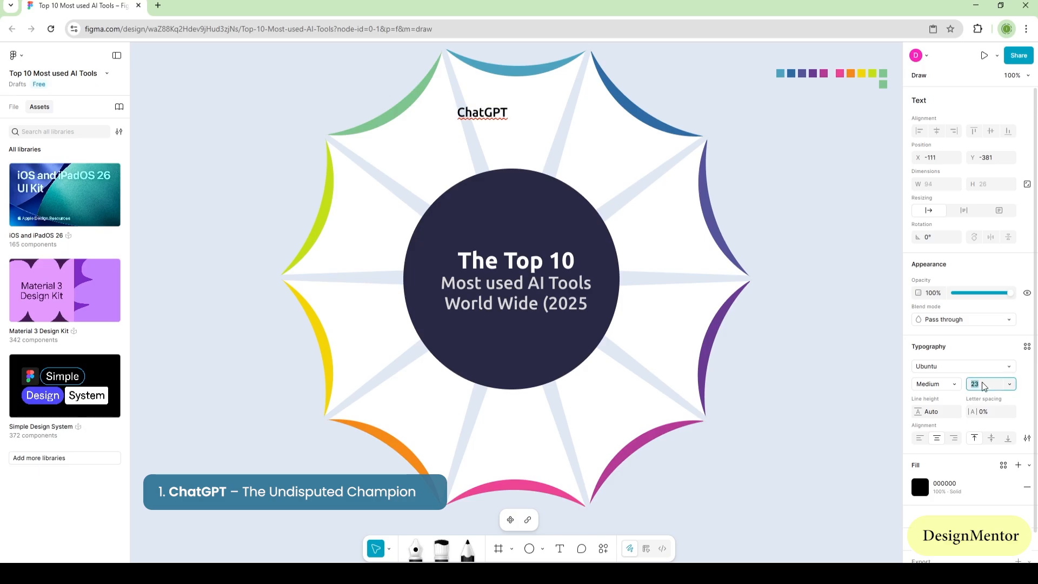
# Step: Sample the top crescent's colour 4EA5C0 as the ChatGPT label's fill
pyautogui.click(919, 487)
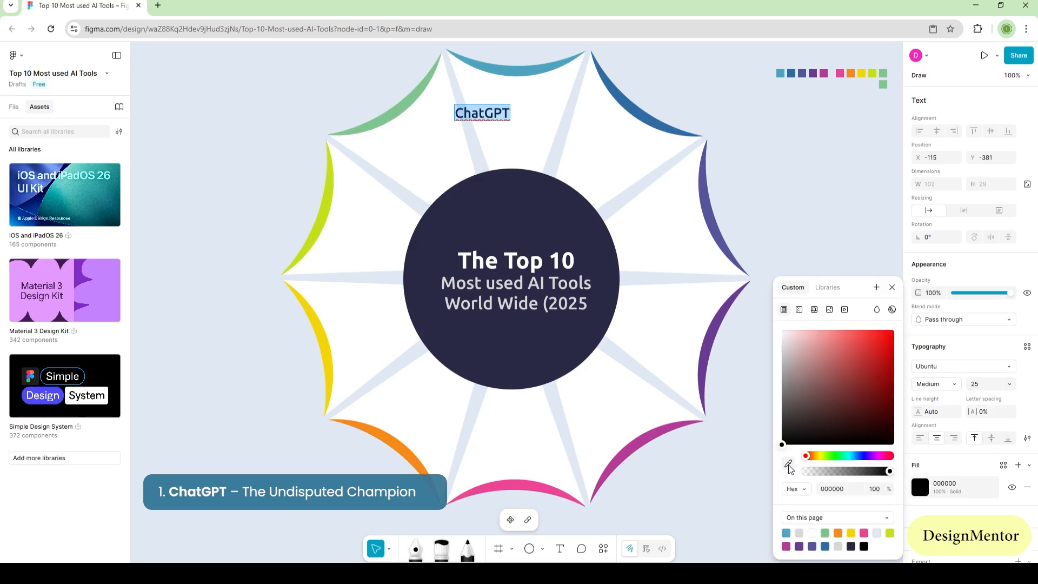
pyautogui.click(788, 464)
pyautogui.click(517, 70)
pyautogui.click(892, 287)
pyautogui.press('Escape')
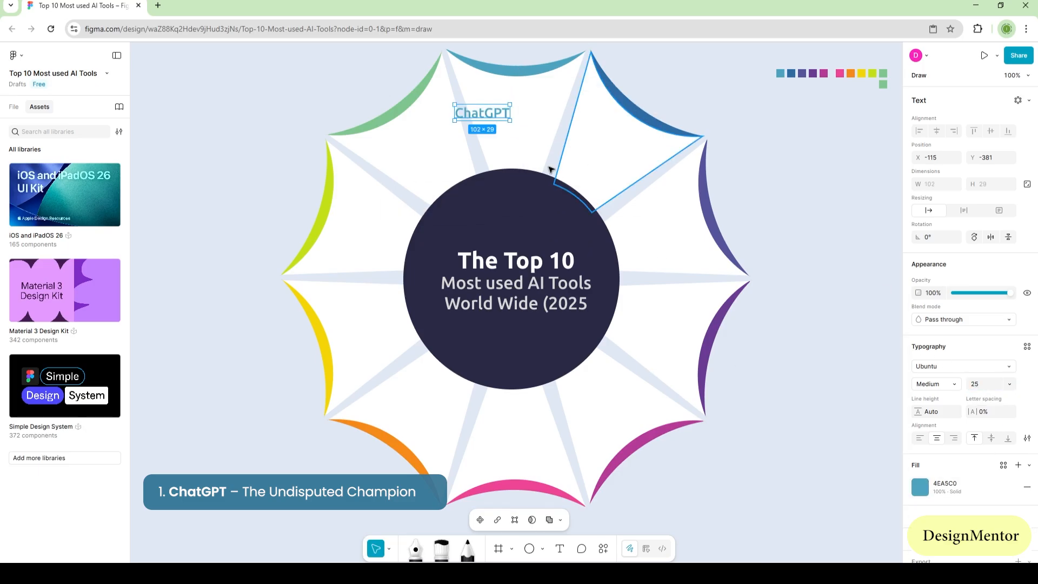
# Step: Move the ChatGPT label to the centre line of the top wedge at X -61, Y -392
pyautogui.moveTo(487, 120); pyautogui.dragTo(516, 114)
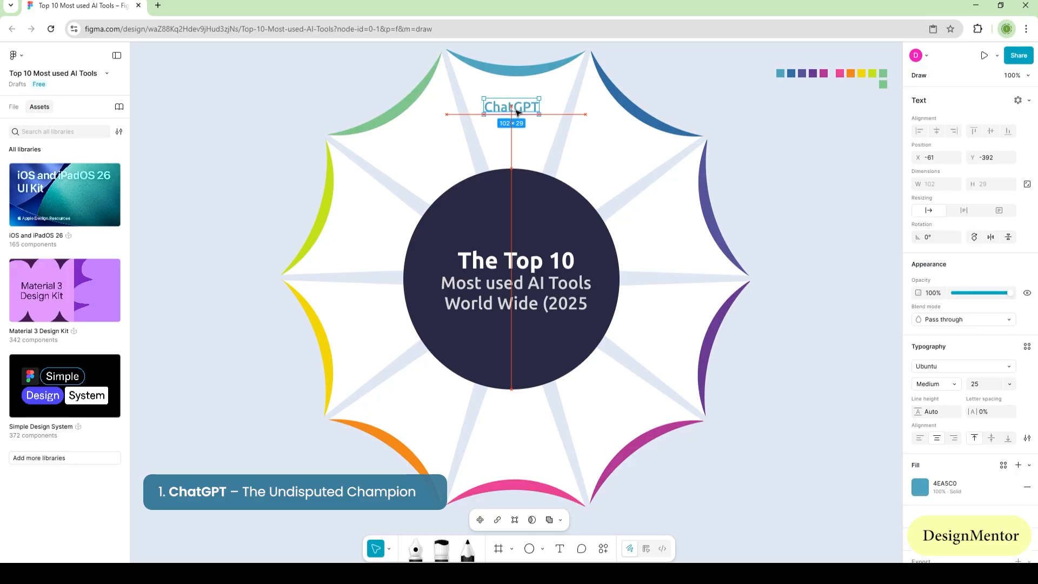
pyautogui.click(798, 229)
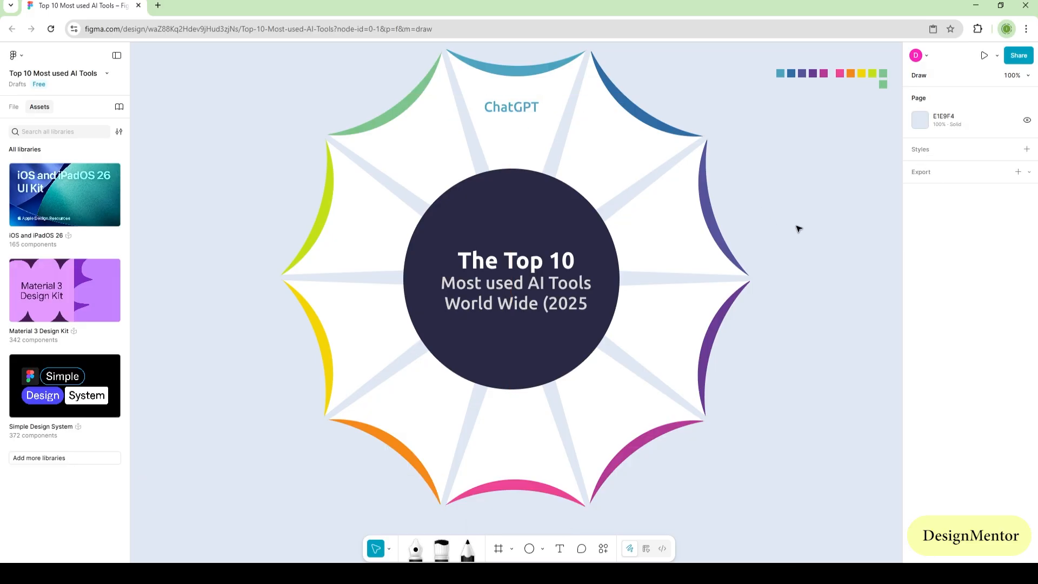
pyautogui.click(516, 108)
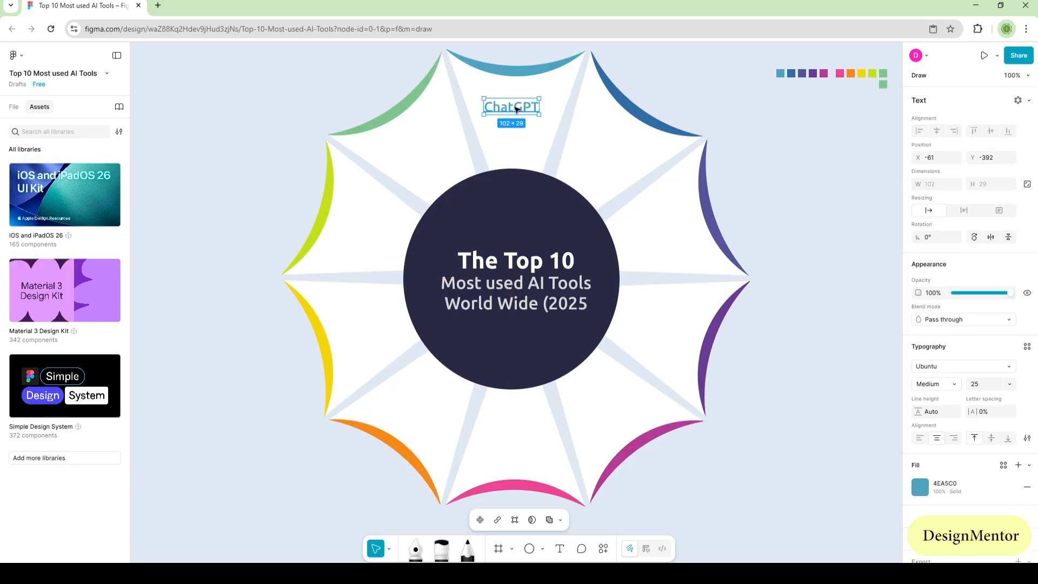
pyautogui.click(801, 190)
# Step: Add a "Canva" label in the upper-right wedge at X 130, Y -308, filled with the adjacent crescent's sampled blue 2F6CA5
pyautogui.press('t')
pyautogui.click(583, 152)
pyautogui.write('Canva')
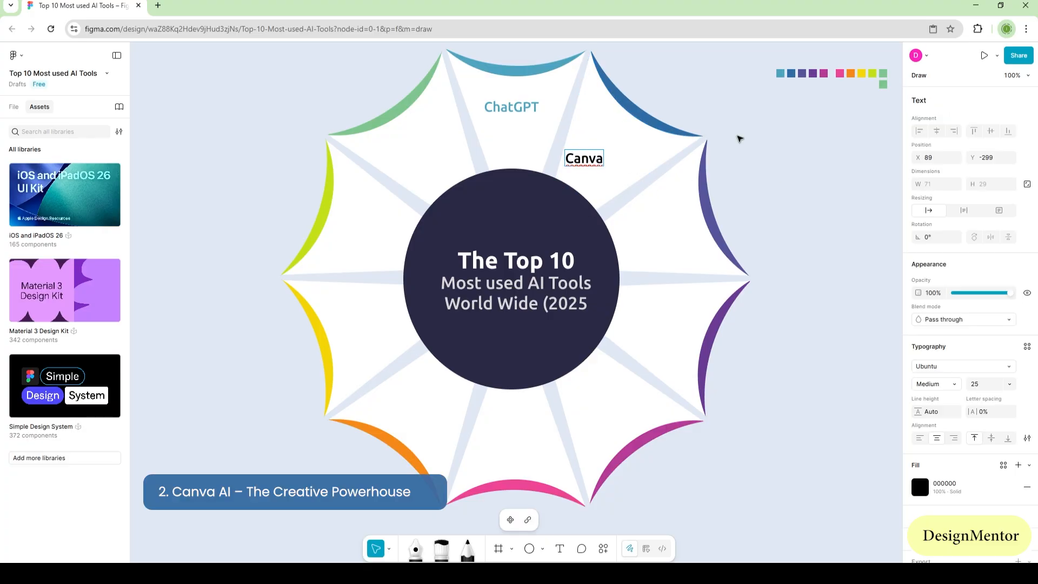
pyautogui.press('Escape')
pyautogui.moveTo(587, 161); pyautogui.dragTo(610, 155)
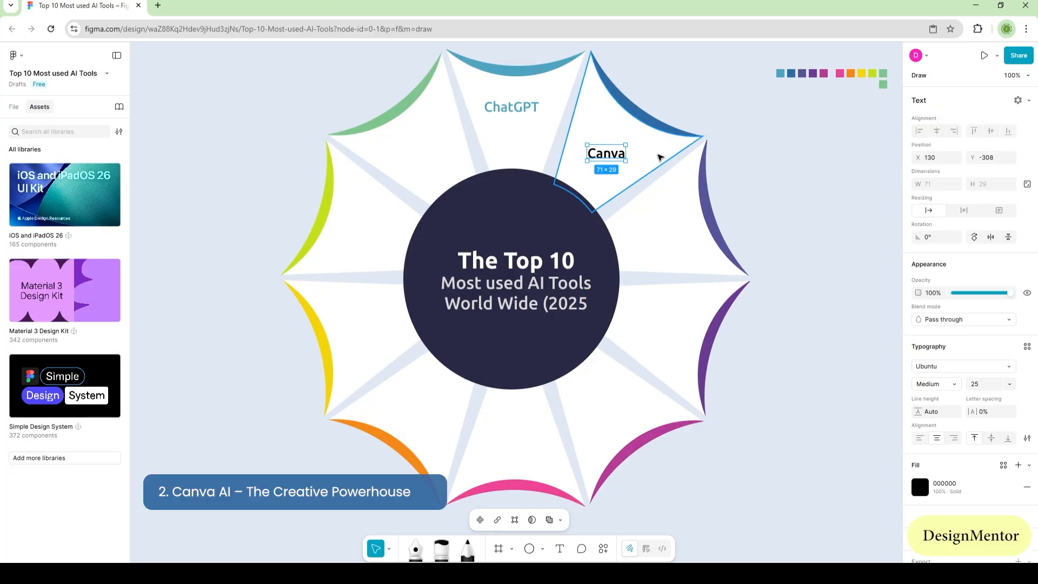
pyautogui.press('i')
pyautogui.click(641, 112)
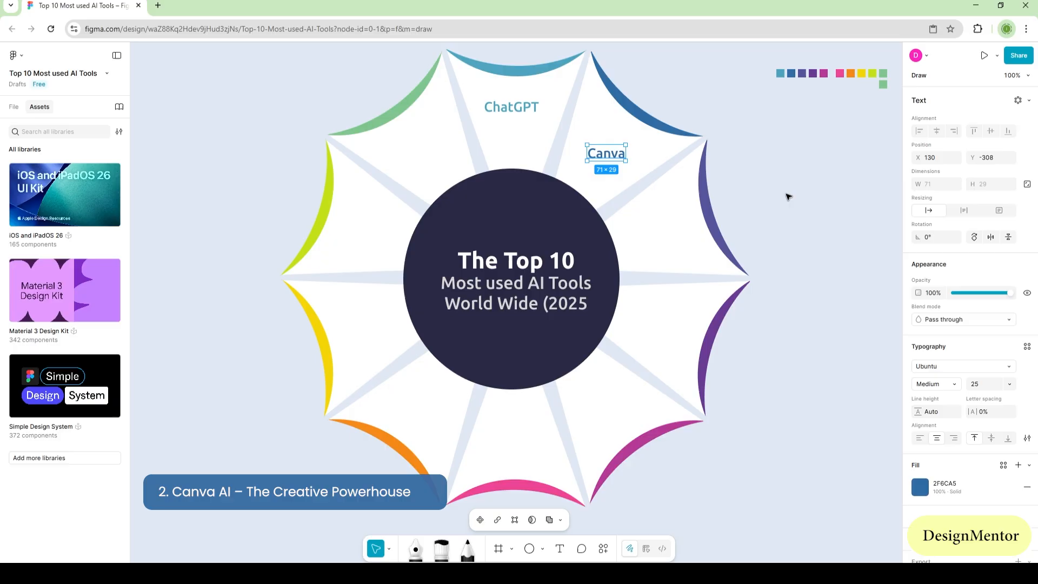
pyautogui.click(810, 198)
# Step: Add a "Google Gemini" label at the wedge clockwise from Canva and fill it with the neighbouring crescent's sampled indigo 56549B
pyautogui.press('t')
pyautogui.click(631, 234)
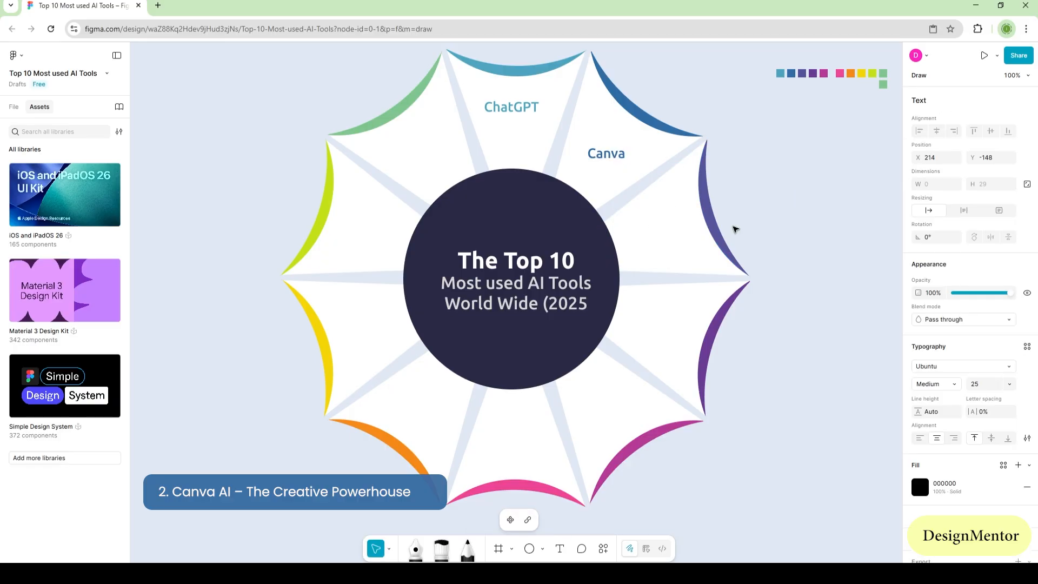
pyautogui.write('Google Gemini')
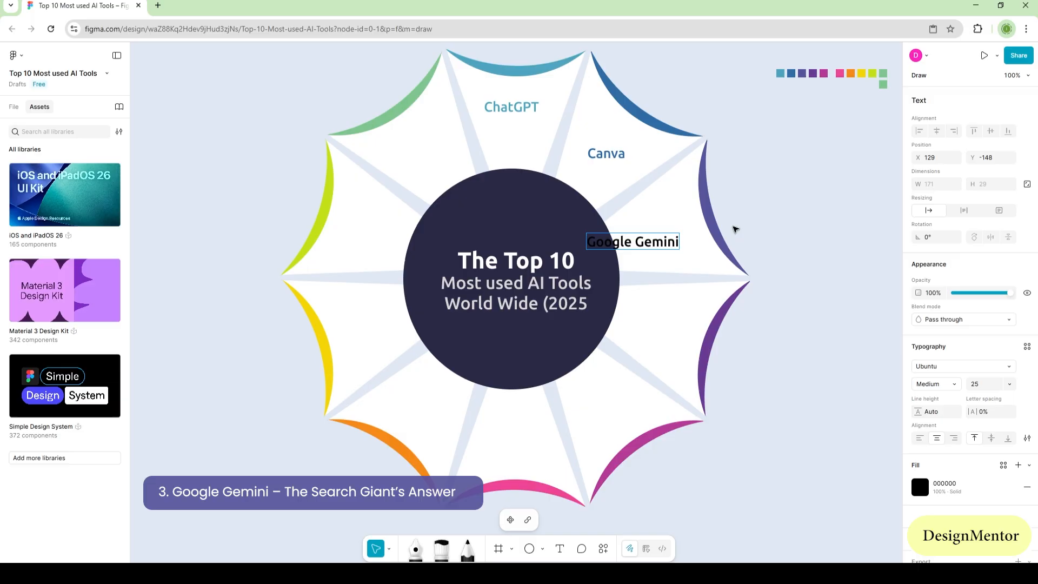
pyautogui.press('Escape')
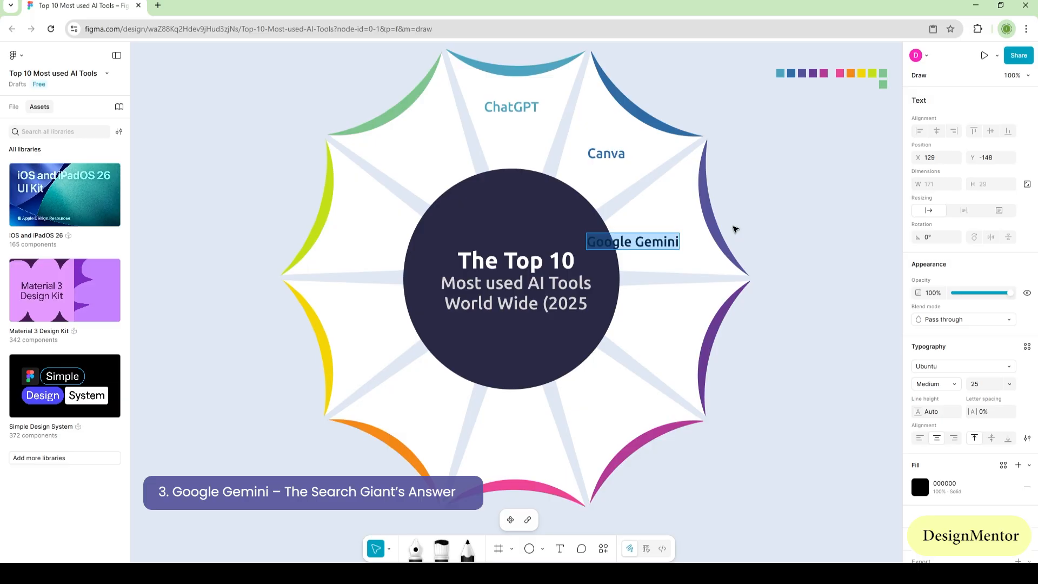
pyautogui.press('i')
pyautogui.click(732, 230)
pyautogui.click(790, 216)
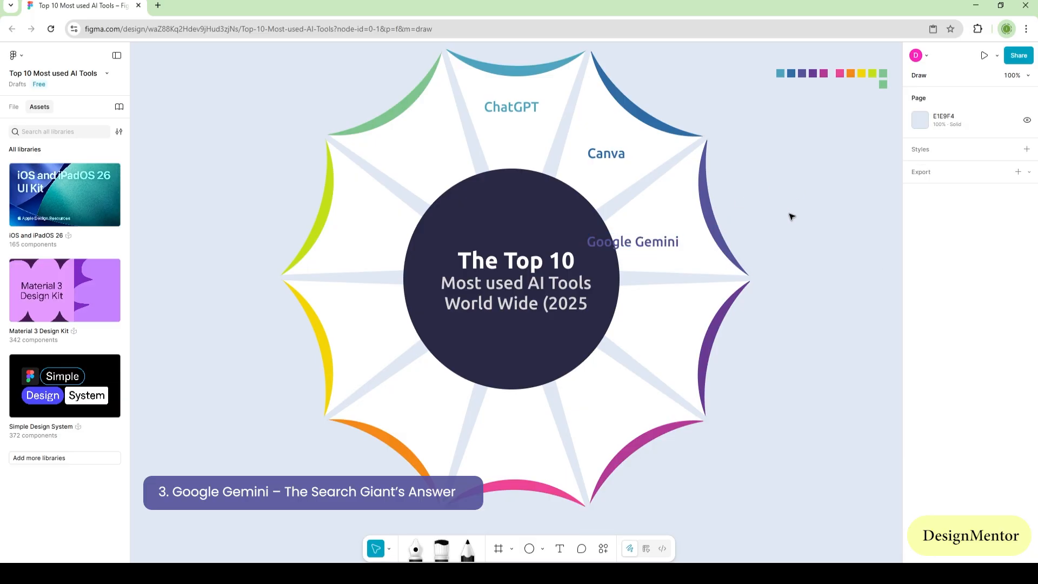
# Step: Break the Google Gemini label into two left-aligned lines and position it inside its wedge
pyautogui.moveTo(667, 239); pyautogui.dragTo(695, 232)
pyautogui.doubleClick(664, 235)
pyautogui.click(663, 235)
pyautogui.press('Return')
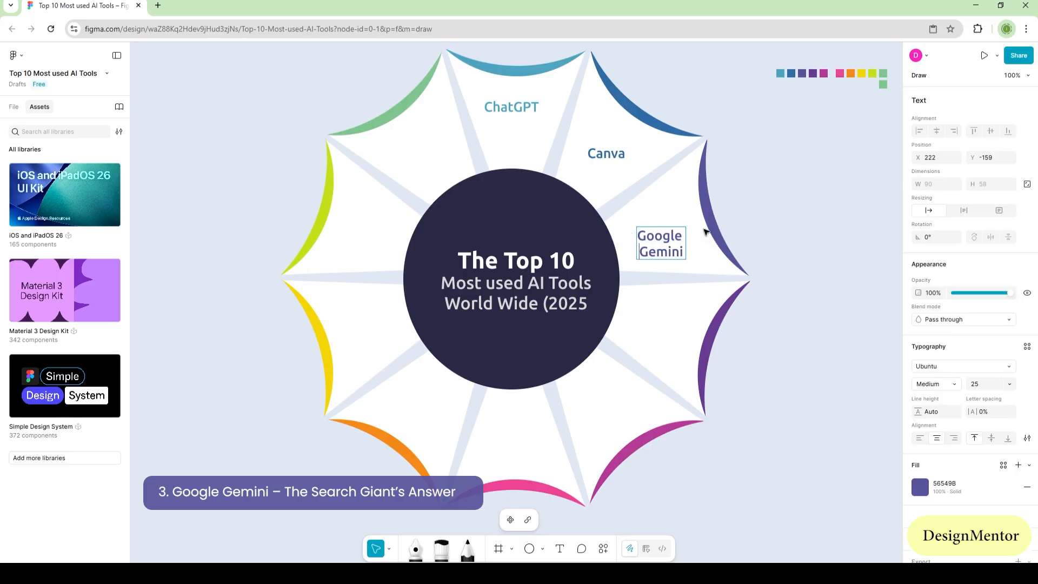
pyautogui.click(919, 438)
pyautogui.press('Escape')
pyautogui.press('Escape')
pyautogui.moveTo(666, 240); pyautogui.dragTo(665, 233)
pyautogui.click(777, 234)
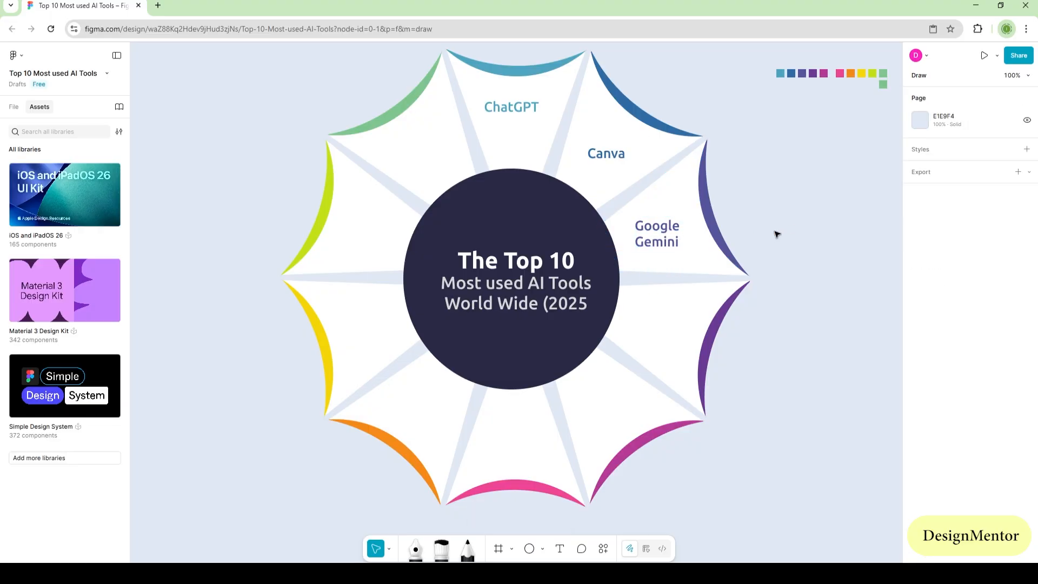
# Step: Add a "Grammerly" text label at about X 209, Y 7 in the wedge clockwise from Google Gemini
pyautogui.press('t')
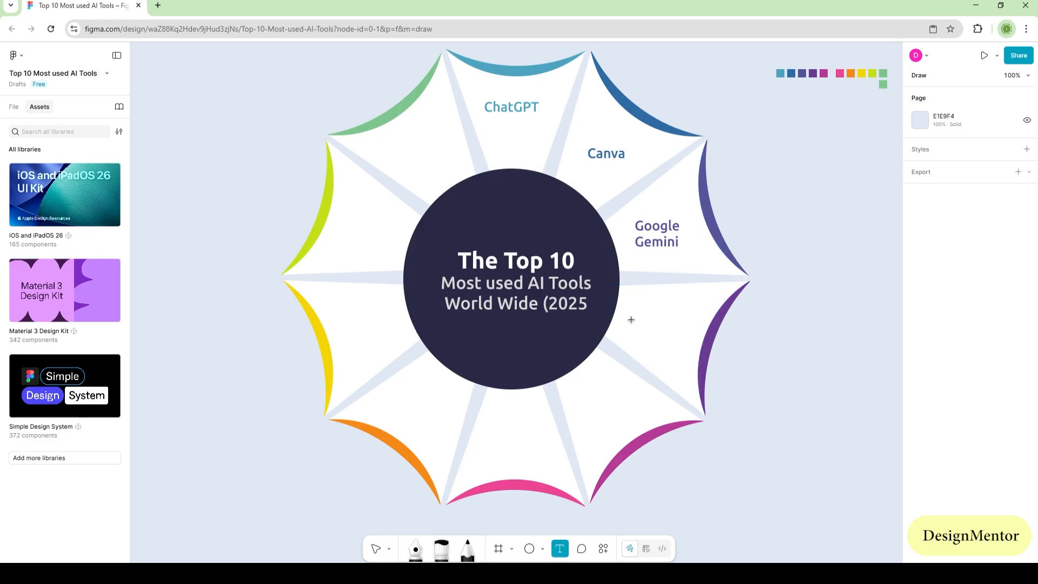
pyautogui.click(631, 324)
pyautogui.write('Grammerly')
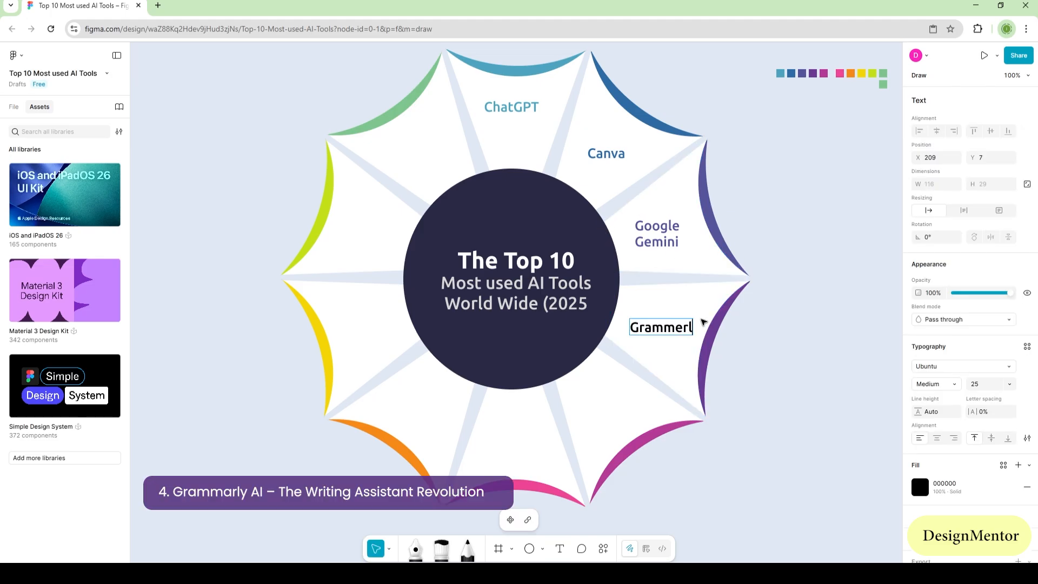
pyautogui.press('Escape')
# Step: Fill the Grammerly label with the adjacent crescent's sampled purple and nudge the label slightly upward inside its wedge
pyautogui.press('i')
pyautogui.click(708, 341)
pyautogui.press('Escape')
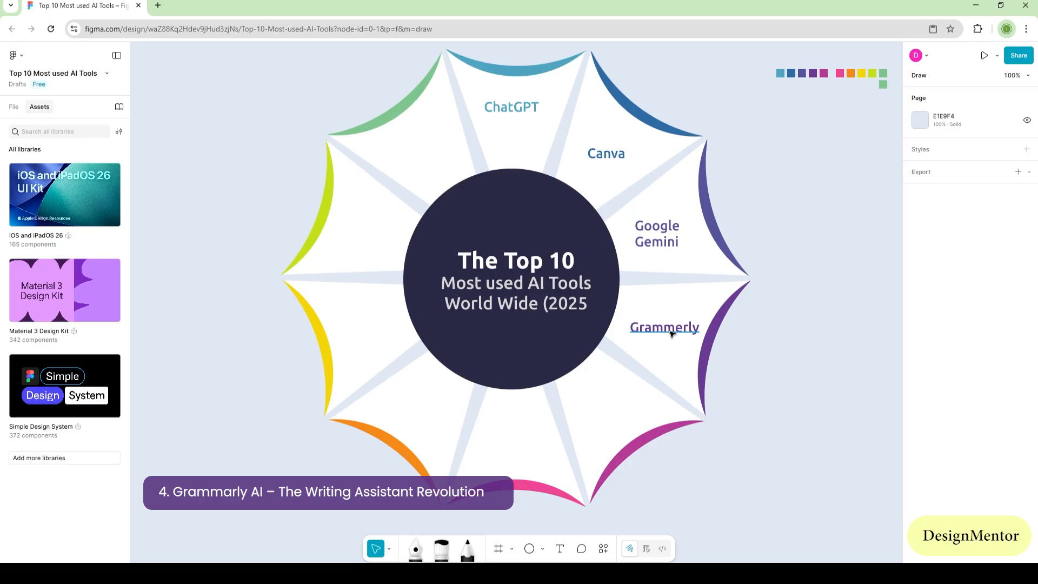
pyautogui.moveTo(670, 331); pyautogui.dragTo(668, 326)
pyautogui.click(792, 363)
# Step: Add a two-line "Microsoft Copilot" text label at about X 107, Y 153 in the wedge clockwise from Grammerly
pyautogui.press('t')
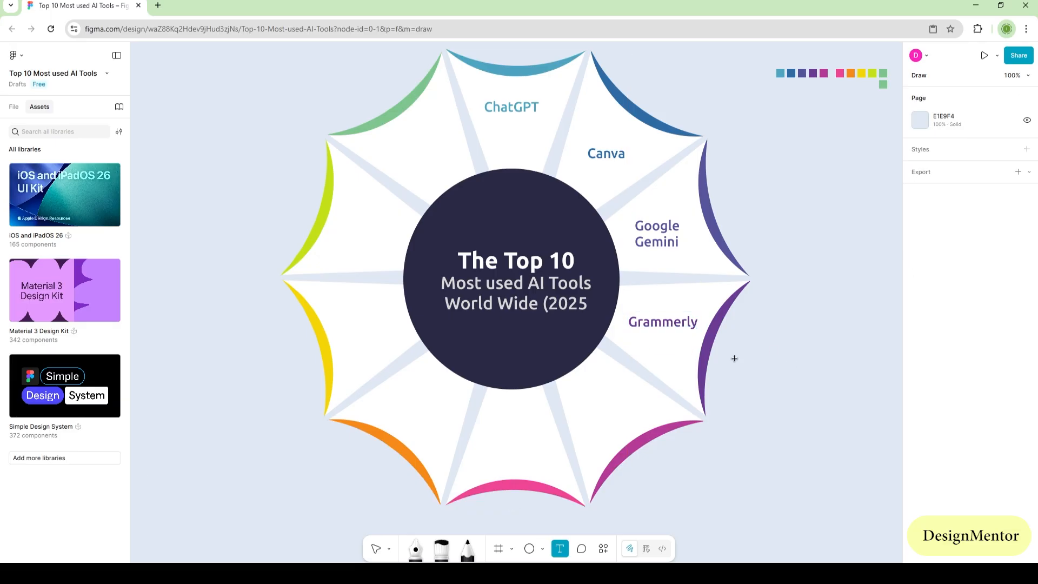
pyautogui.click(574, 399)
pyautogui.write('Microsoft')
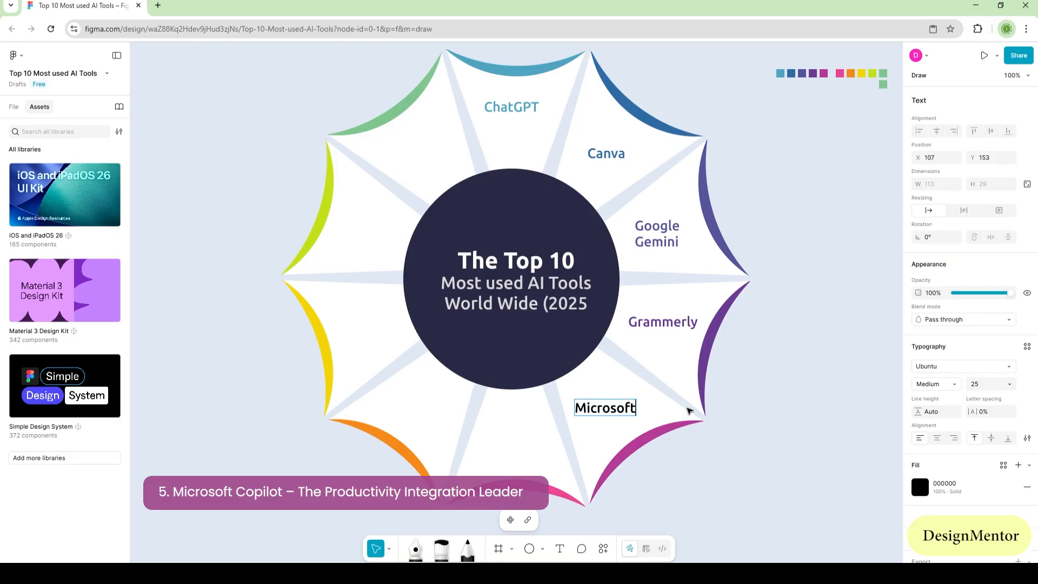
pyautogui.press('Return')
pyautogui.write('Copilot')
pyautogui.press('Escape')
# Step: Fill the Microsoft Copilot label with the adjacent crescent's sampled magenta and nudge it slightly up and to the right
pyautogui.press('i')
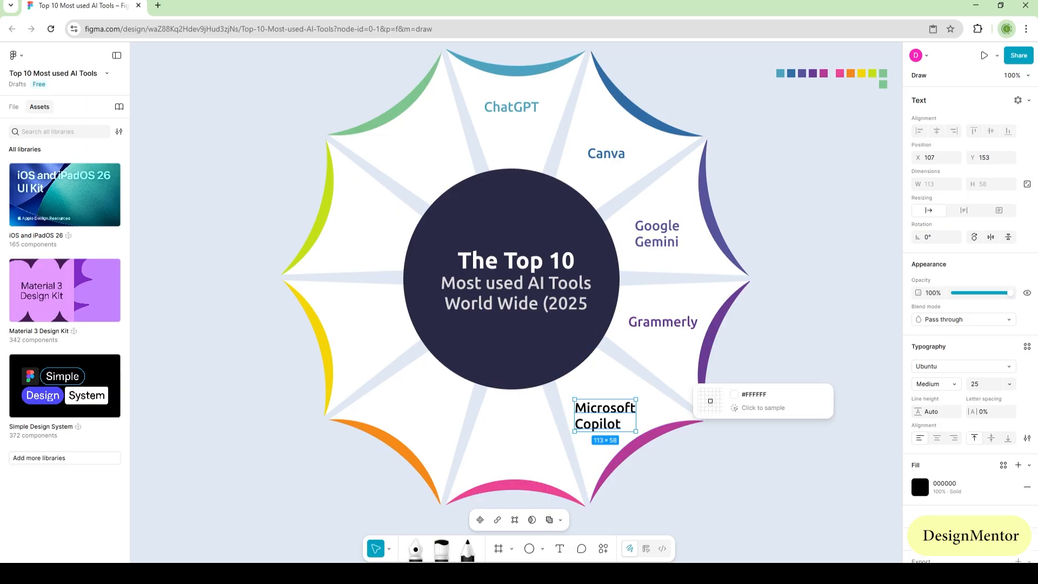
pyautogui.click(656, 460)
pyautogui.moveTo(609, 412); pyautogui.dragTo(615, 406)
pyautogui.press('Escape')
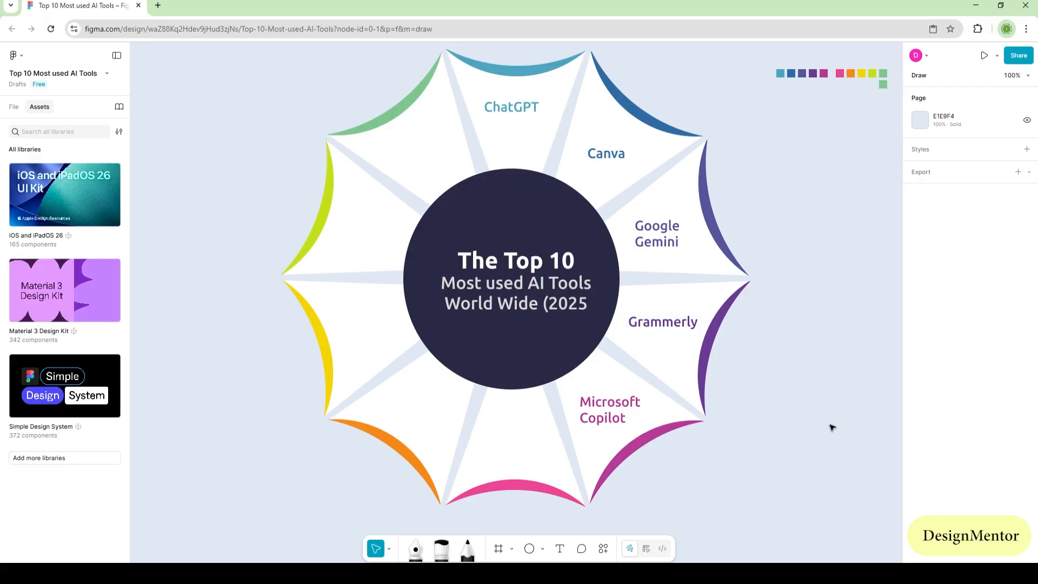
# Step: Add a "Midjourney" text label at about X -61, Y 223 in the bottom wedge
pyautogui.press('t')
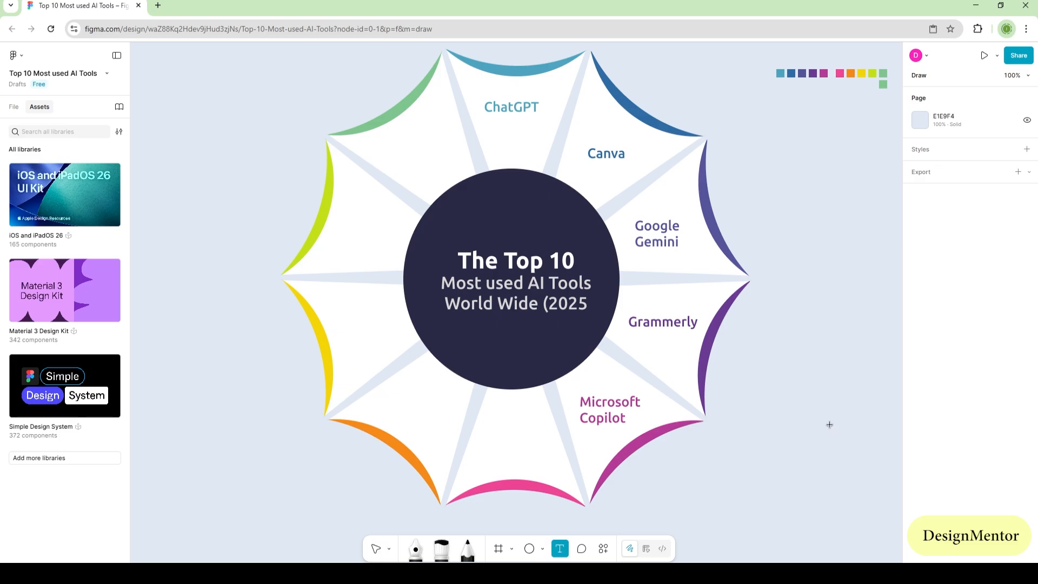
pyautogui.click(483, 437)
pyautogui.write('M')
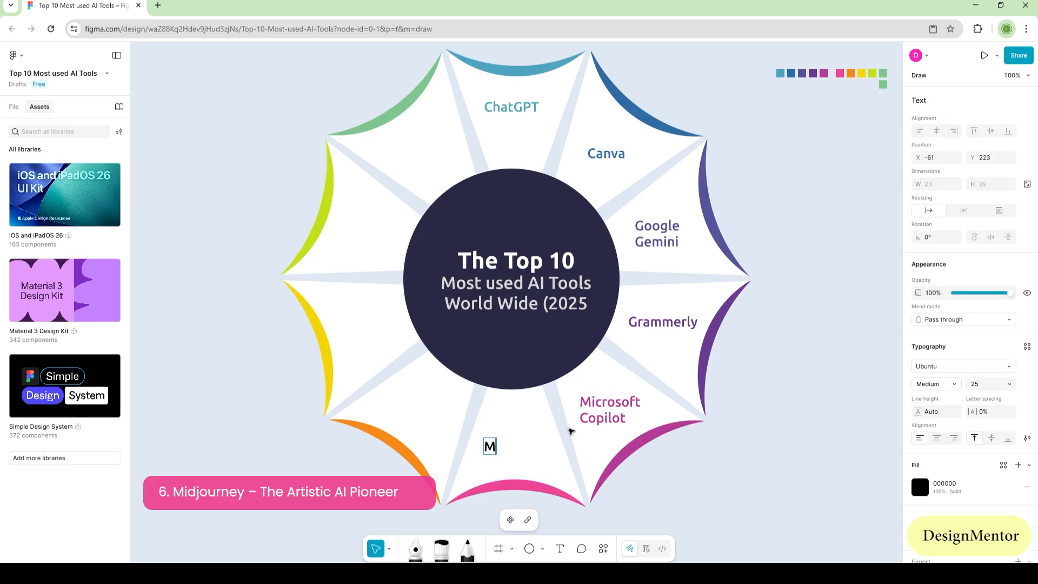
pyautogui.write('idjourney')
pyautogui.press('Escape')
# Step: Fill the Midjourney label with the bottom crescent's sampled pink ED4594 and centre it in its wedge at X -68, Y 214
pyautogui.press('i')
pyautogui.click(528, 480)
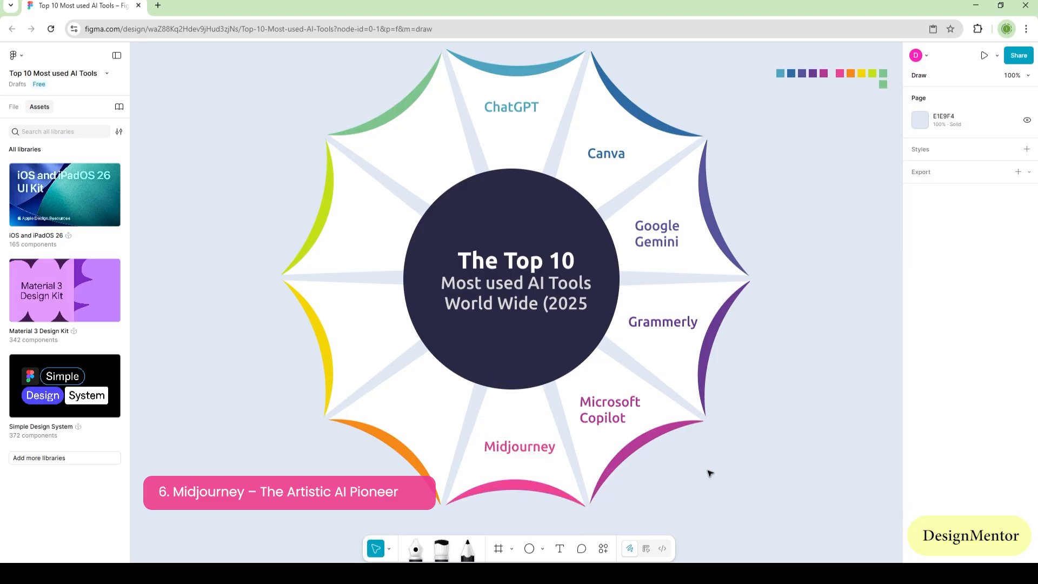
pyautogui.moveTo(520, 448); pyautogui.dragTo(517, 443)
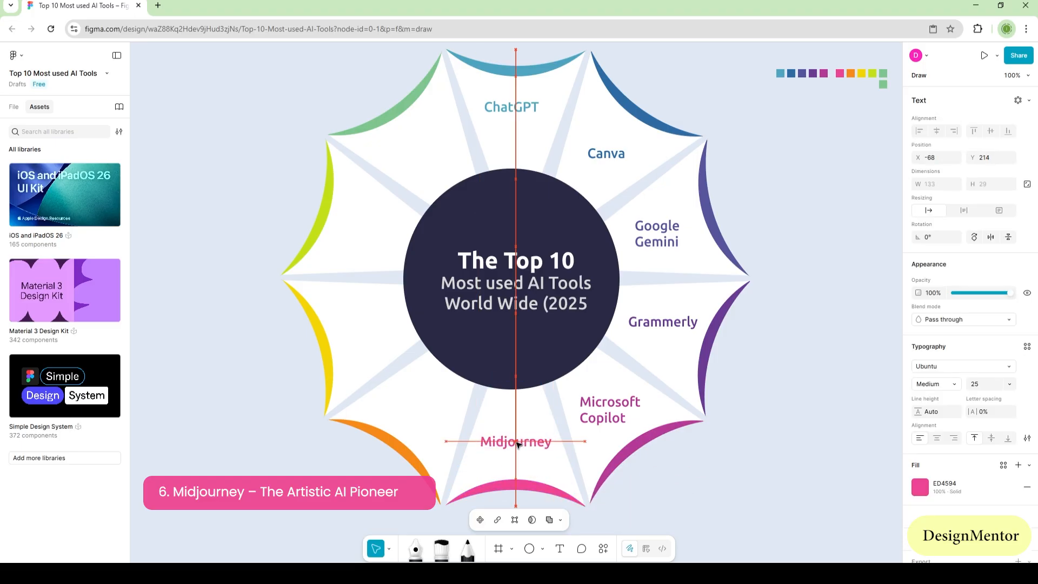
pyautogui.click(732, 482)
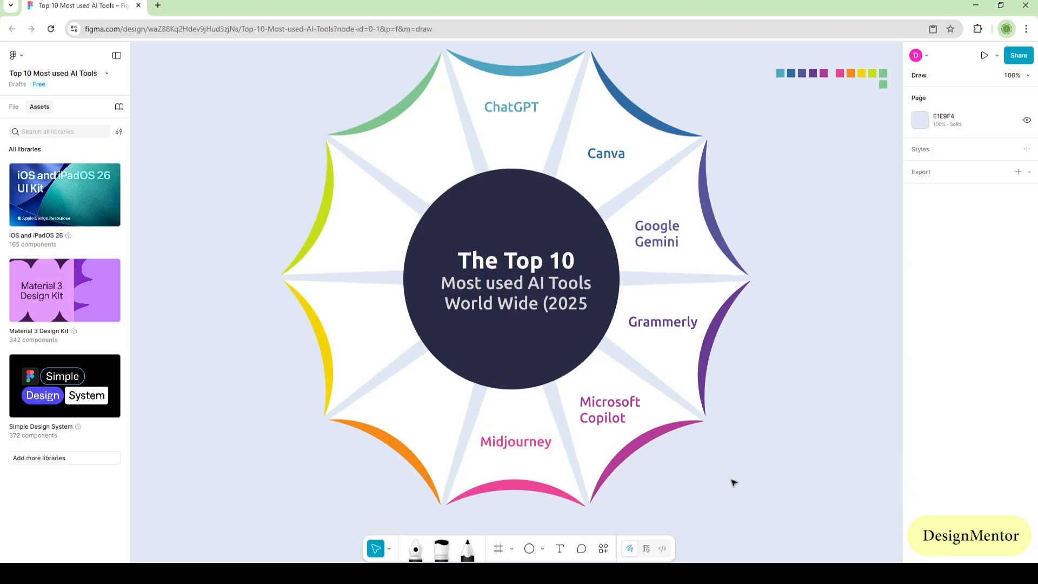
# Step: Start a new text label for the orange-tipped wedge clockwise from Midjourney
pyautogui.press('t')
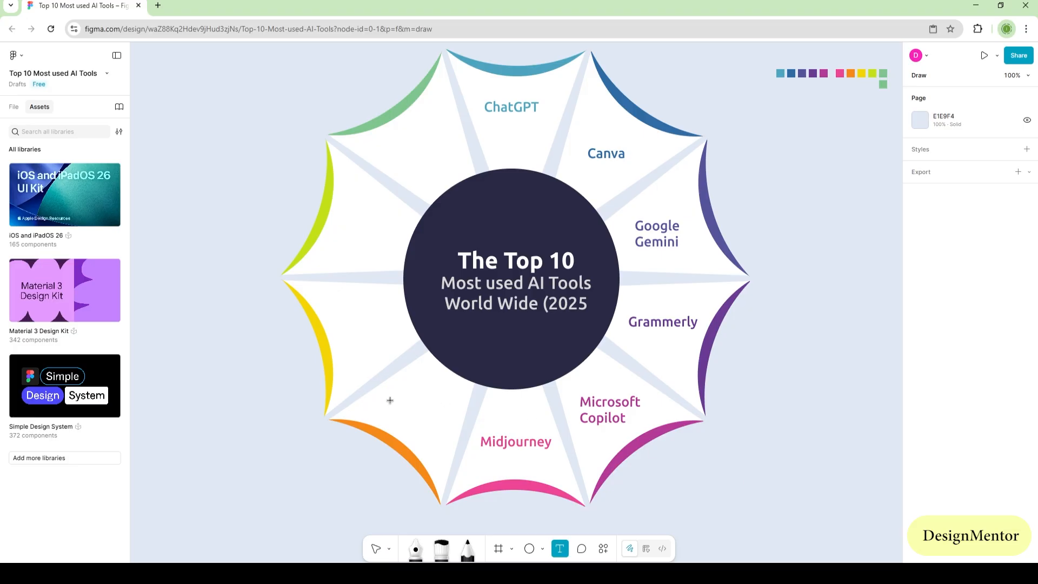